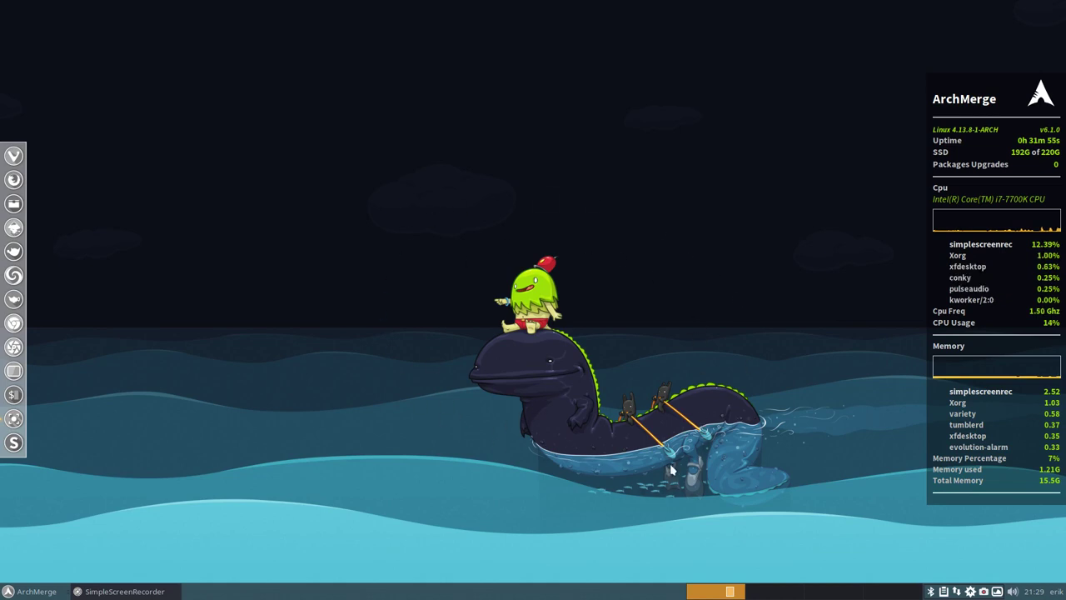
Step: View the current wallpaper's page at Desktoppr.co from the wallpaper changer, and close the browser
{"action": "left_click", "coordinate": [997, 592]}
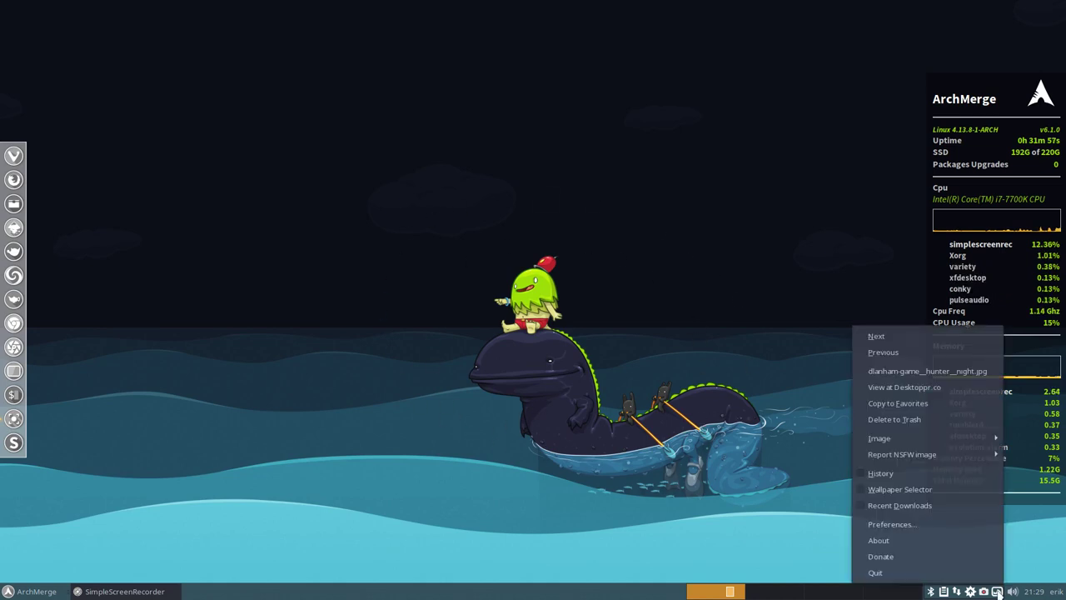
{"action": "left_click", "coordinate": [971, 388]}
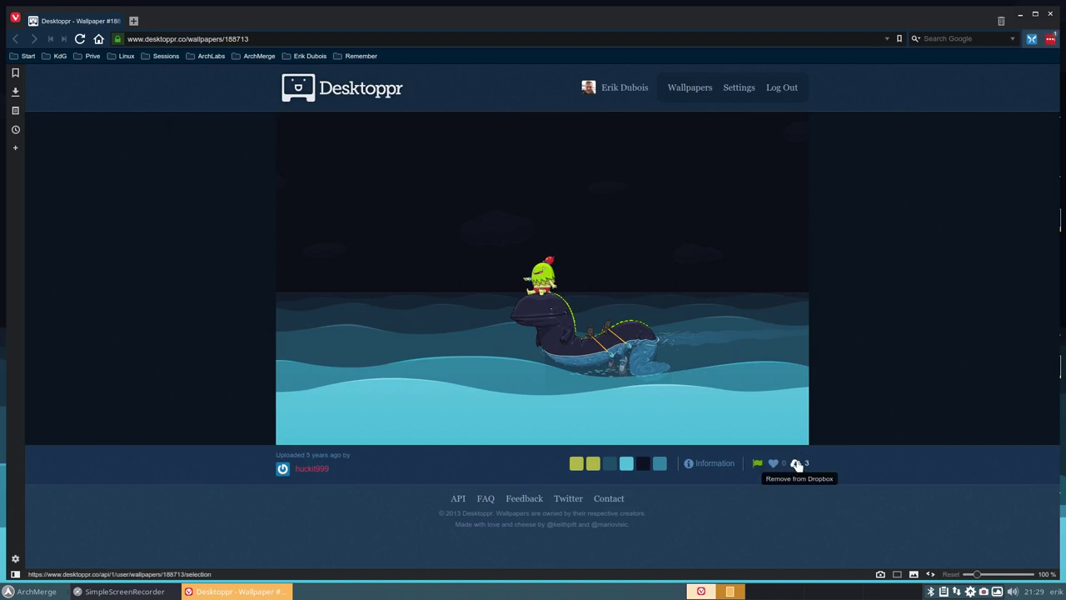
{"action": "left_click", "coordinate": [1050, 15]}
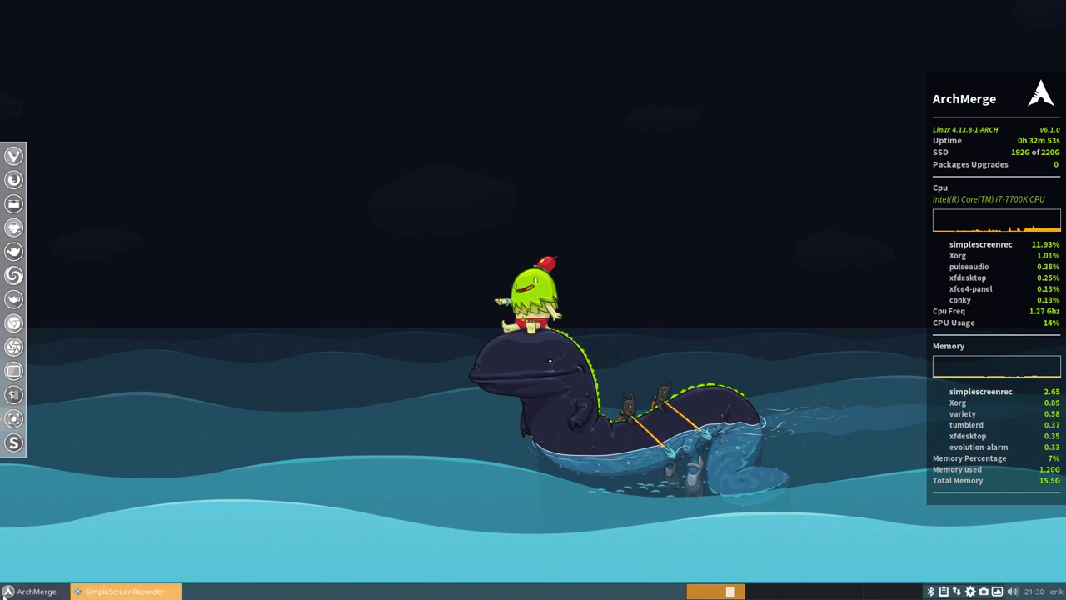
Step: Open the desktop Appearance settings to look through the Arc style themes, and close them
{"action": "left_click", "coordinate": [7, 592]}
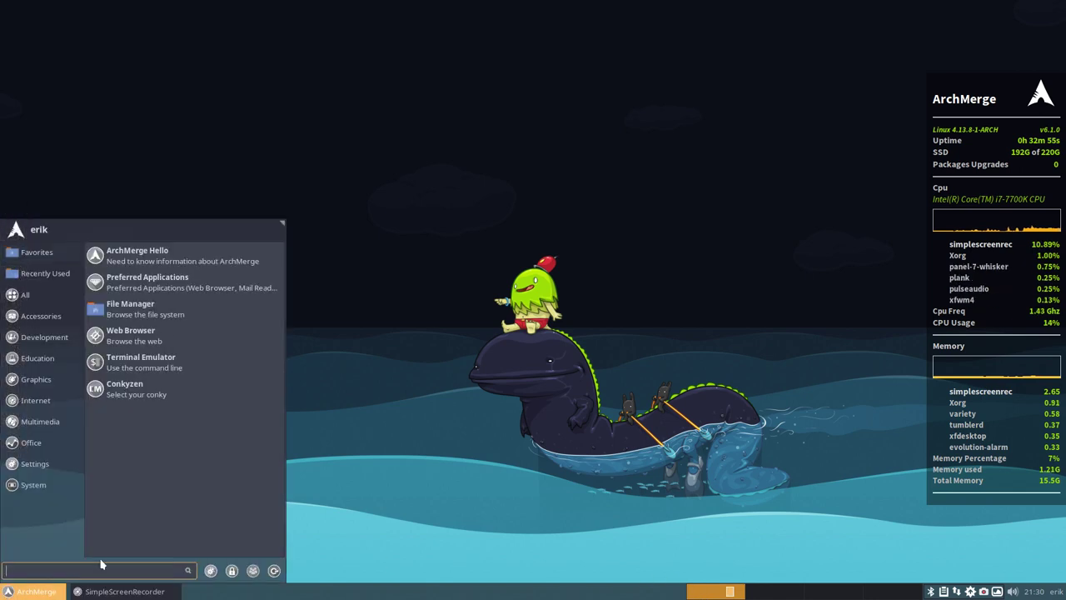
{"action": "left_click", "coordinate": [211, 571]}
{"action": "left_click", "coordinate": [364, 200]}
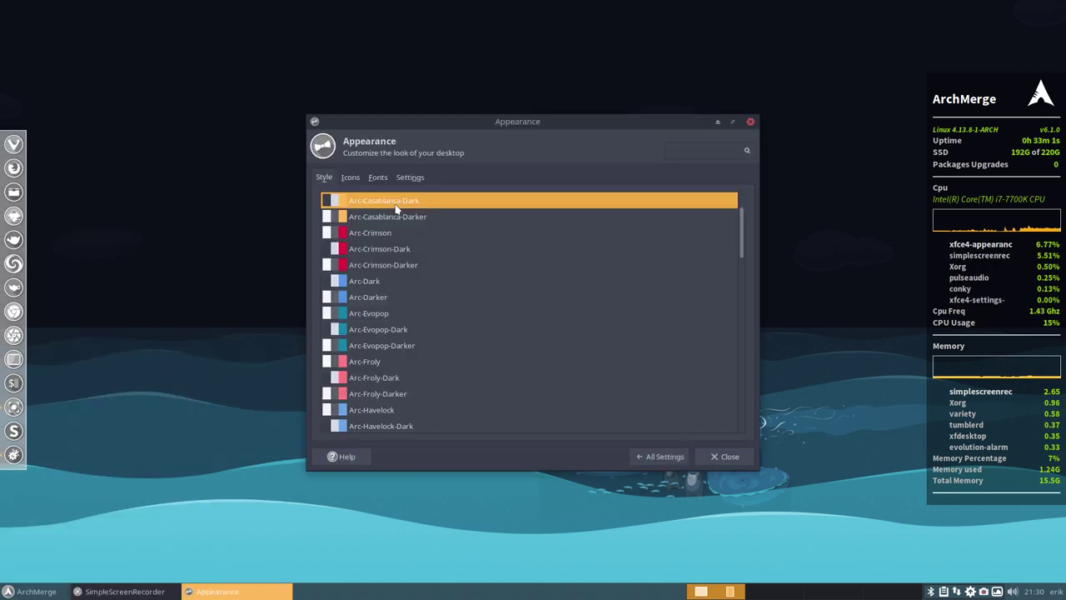
{"action": "left_click", "coordinate": [751, 122]}
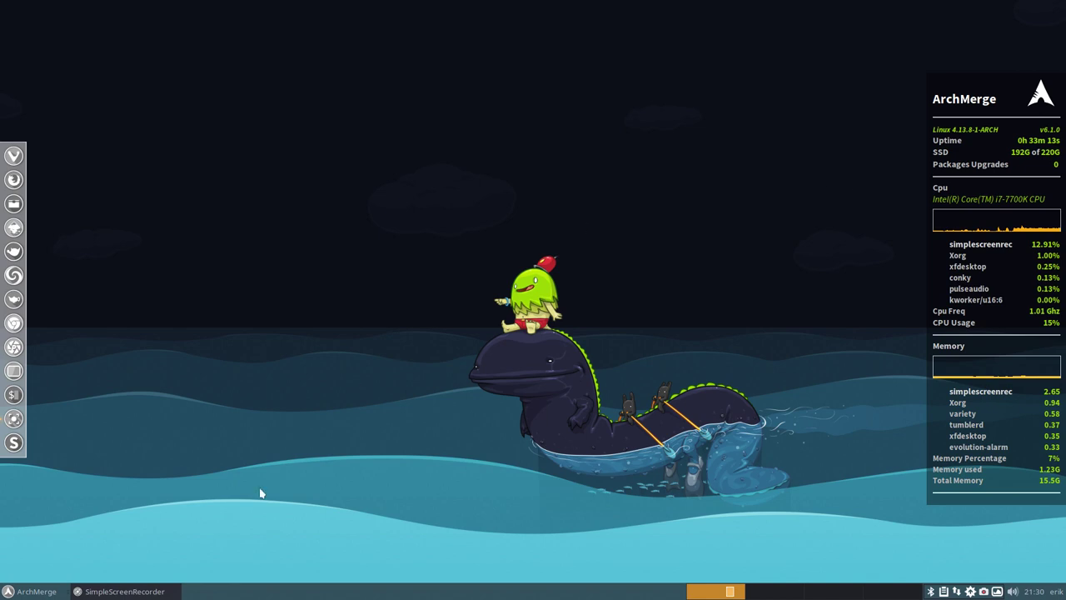
Step: Open Conkyzen, browse the list of conkys, close it without choosing one, and kill the running conkys
{"action": "left_click", "coordinate": [38, 592]}
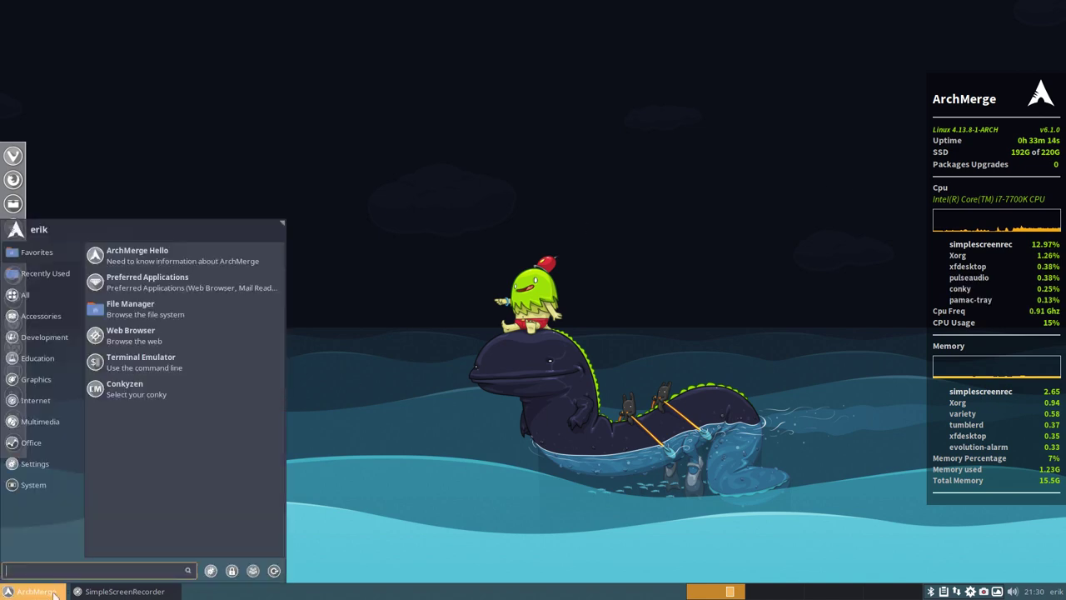
{"action": "left_click", "coordinate": [143, 399]}
{"action": "scroll", "coordinate": [500, 284], "scroll_direction": "down", "scroll_amount": 3}
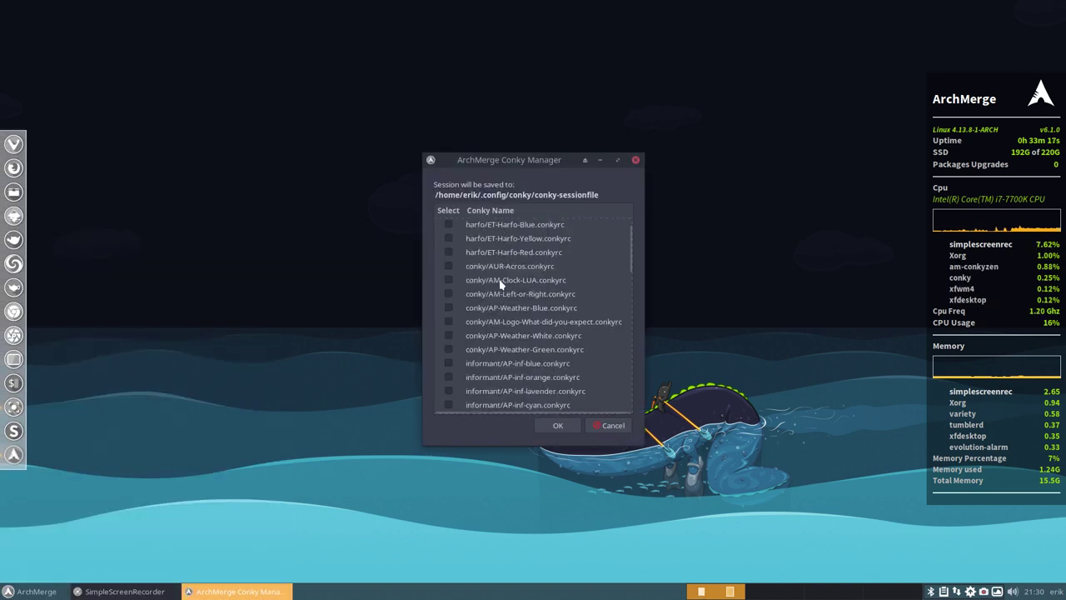
{"action": "scroll", "coordinate": [501, 284], "scroll_direction": "down", "scroll_amount": 3}
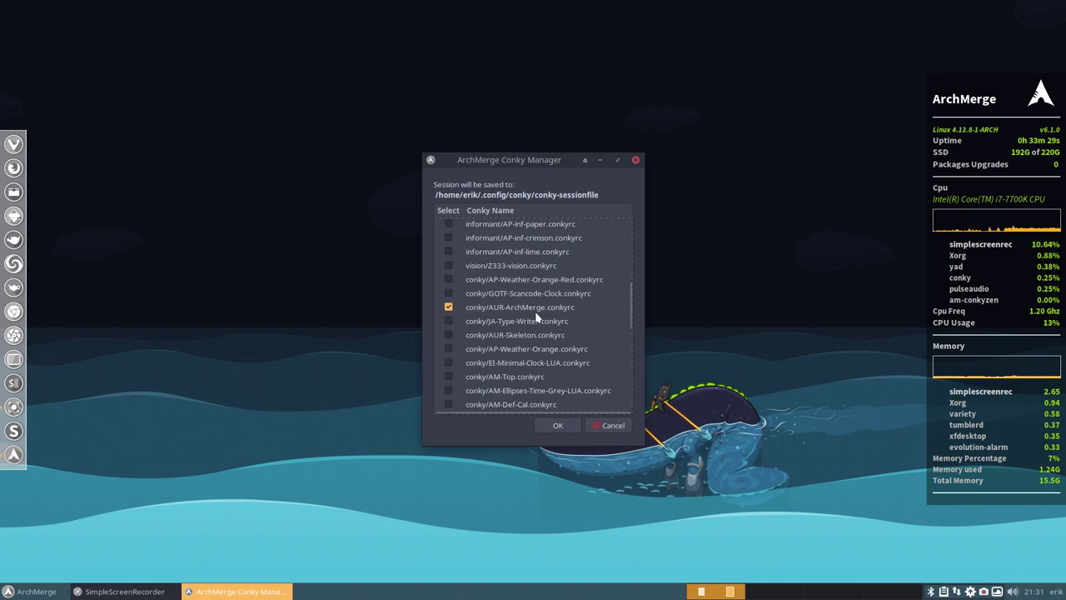
{"action": "left_click", "coordinate": [637, 161]}
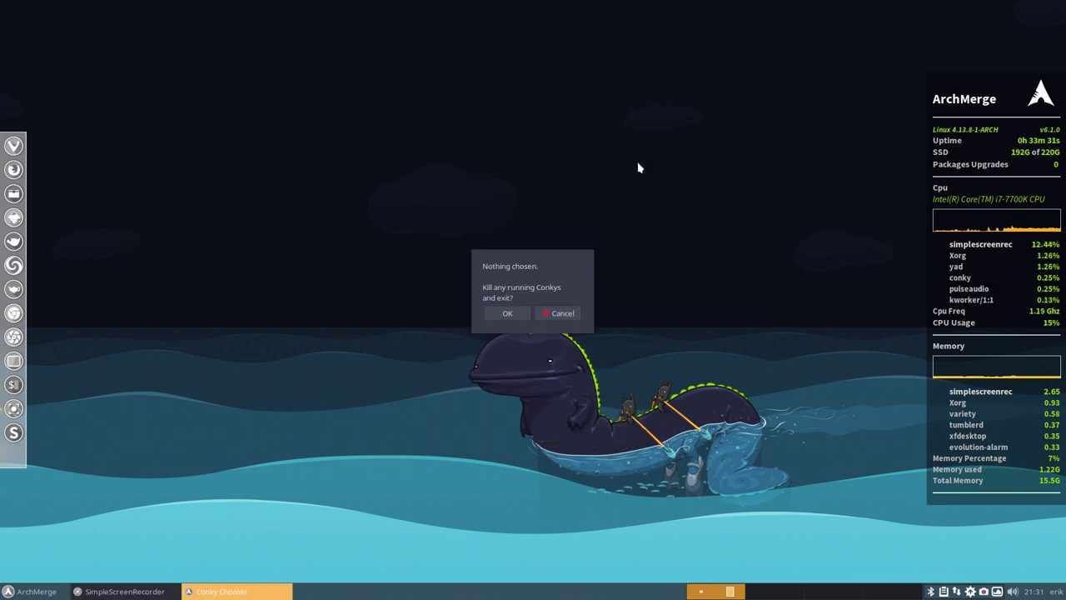
{"action": "left_click", "coordinate": [507, 314]}
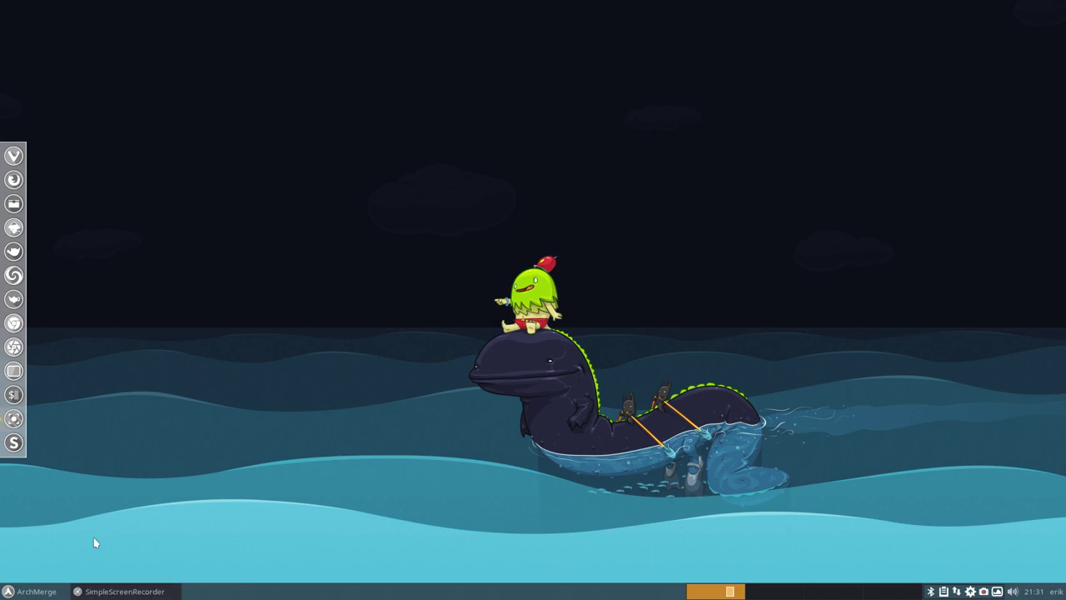
Step: Reopen Conkyzen, enable only conky/AUR-ArchMerge.conkyrc in the list sorted by conky name, and apply the selection
{"action": "left_click", "coordinate": [38, 590]}
{"action": "left_click", "coordinate": [257, 385]}
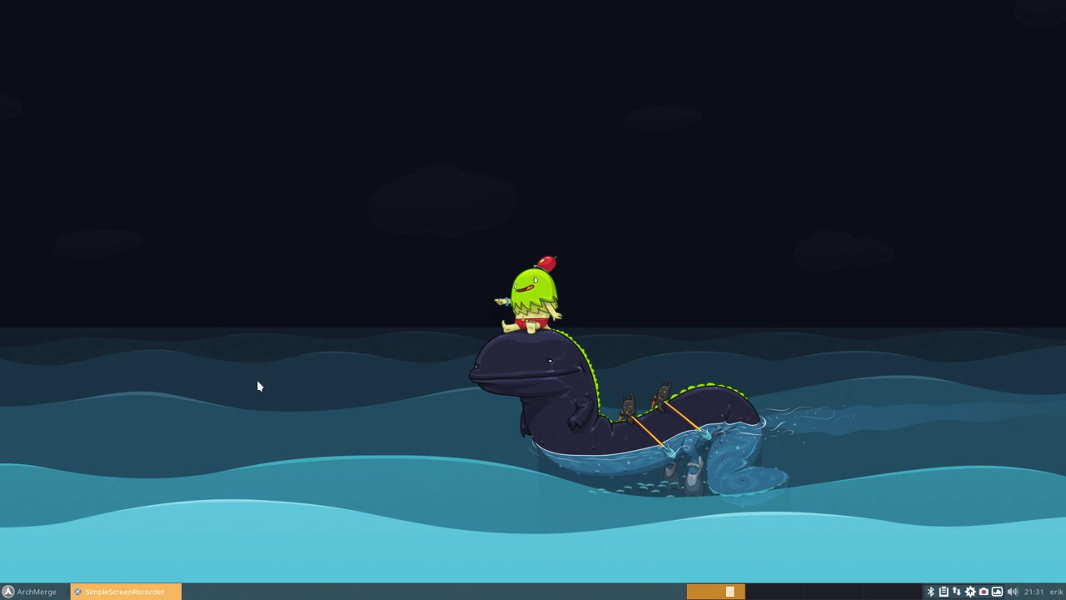
{"action": "scroll", "coordinate": [500, 291], "scroll_direction": "down", "scroll_amount": 5}
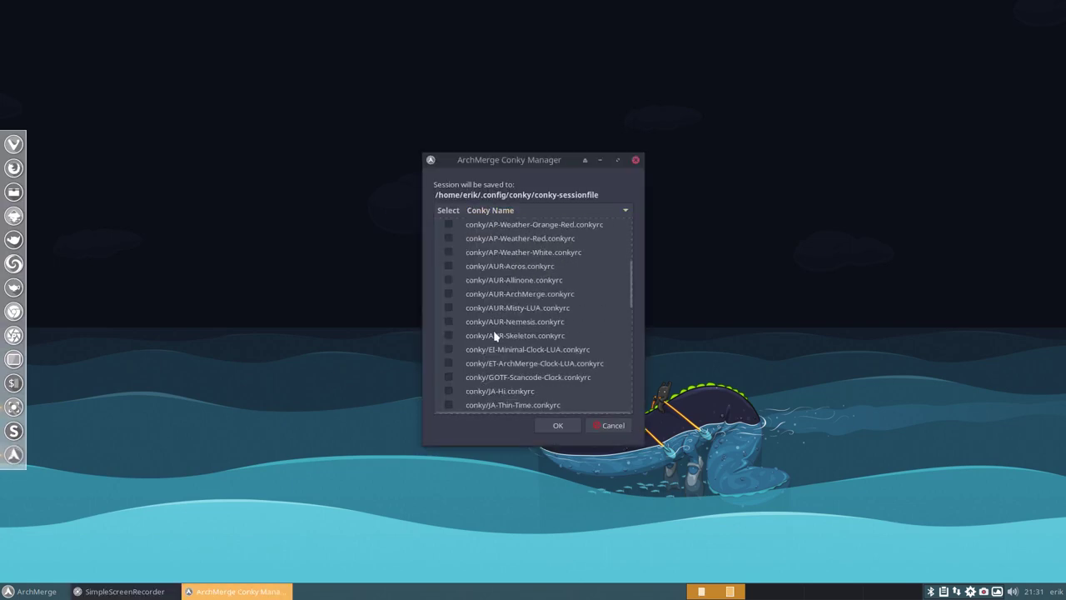
{"action": "left_click", "coordinate": [458, 307]}
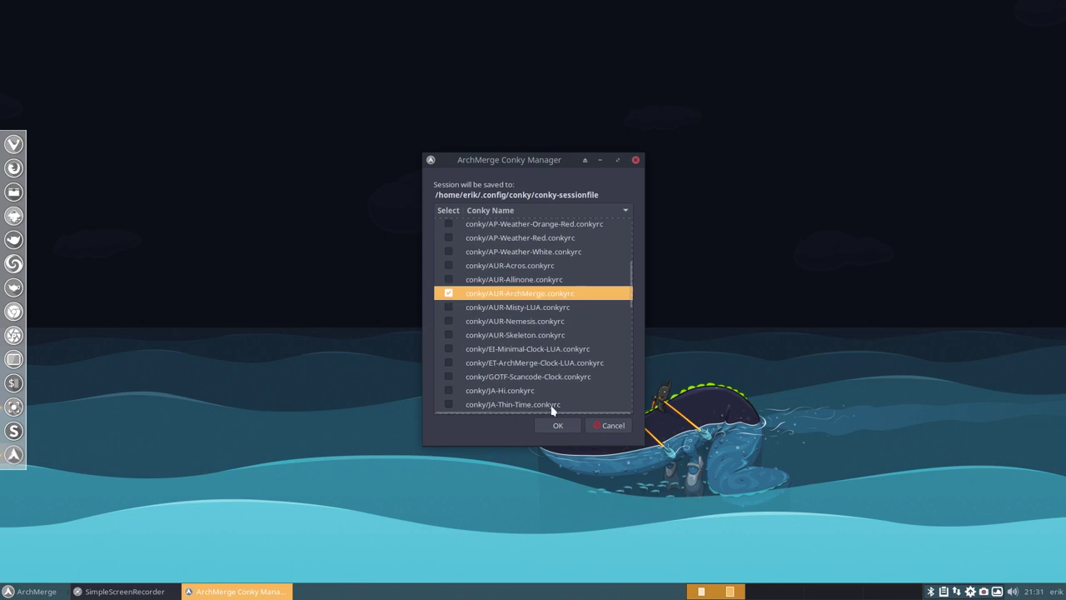
{"action": "left_click", "coordinate": [558, 425]}
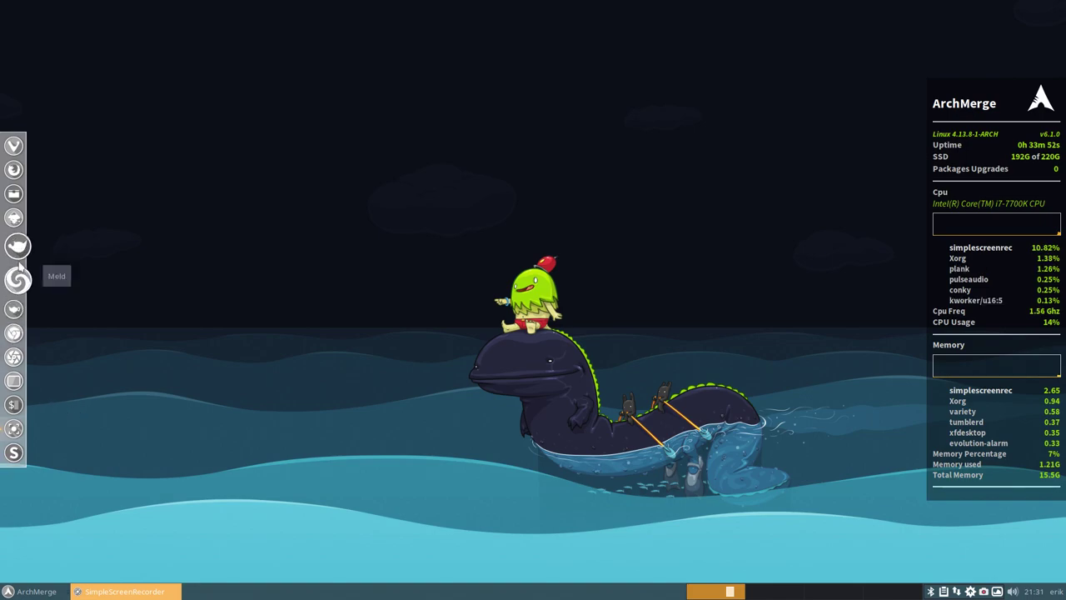
Step: Open the .config/conky folder from the home directory in the file manager and look over all its contents
{"action": "left_click", "coordinate": [19, 204]}
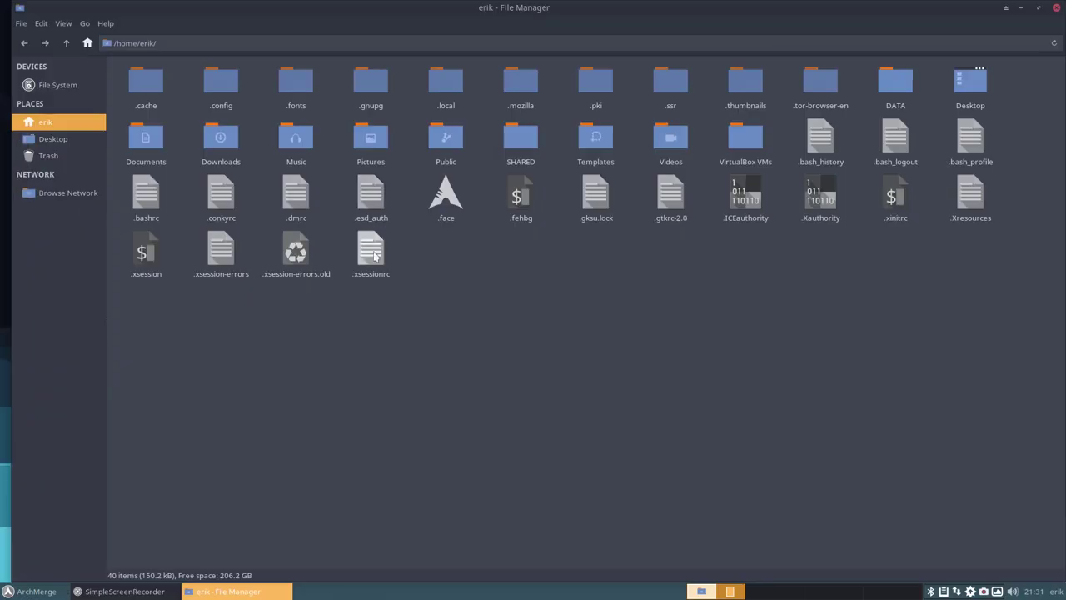
{"action": "double_click", "coordinate": [223, 90]}
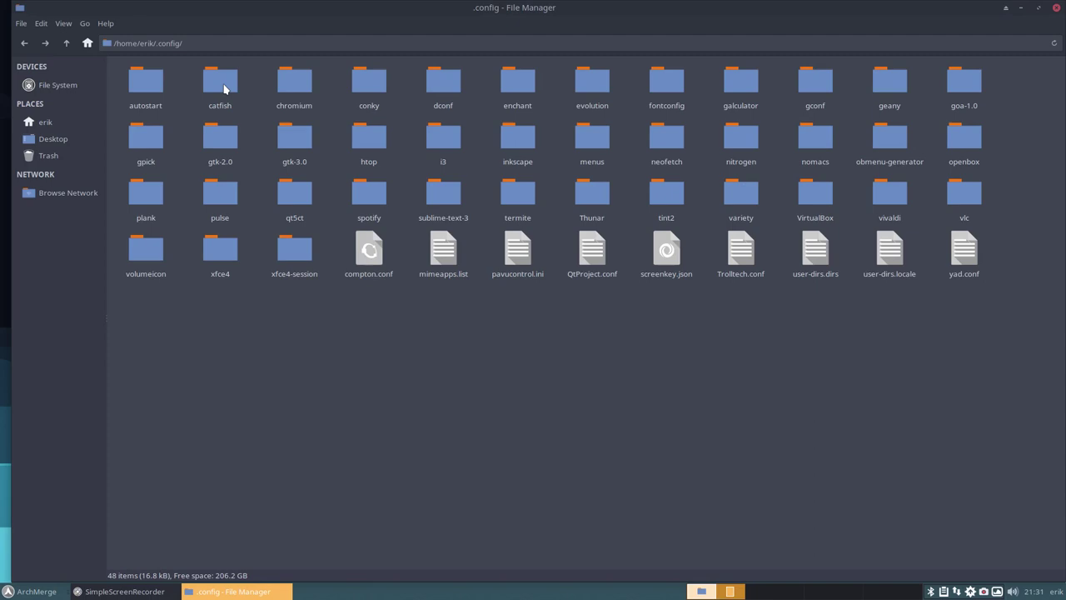
{"action": "double_click", "coordinate": [372, 84]}
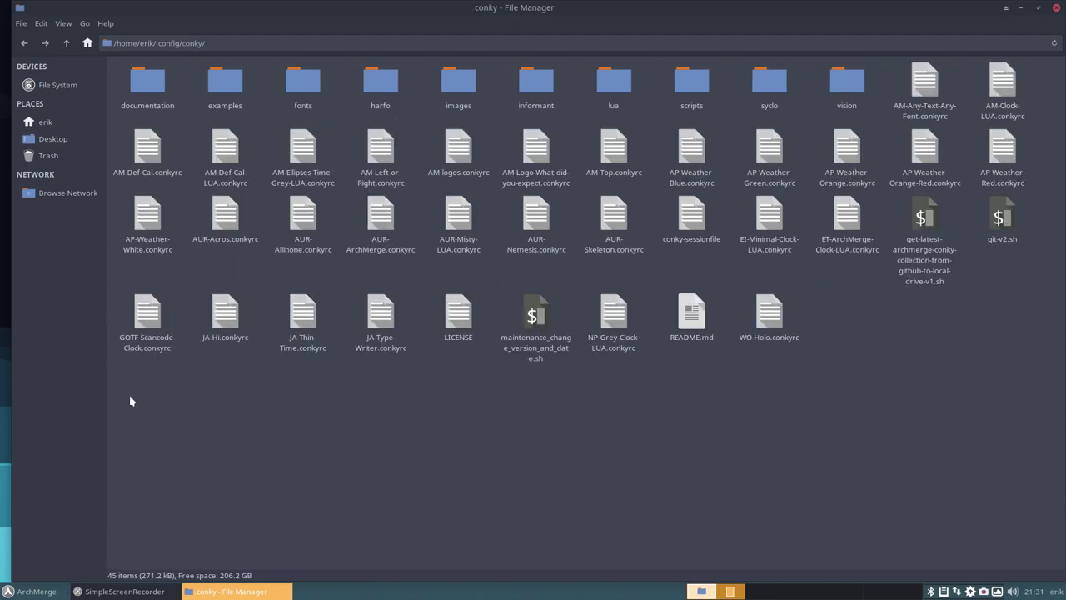
{"action": "left_click_drag", "start_coordinate": [129, 394], "coordinate": [1058, 60]}
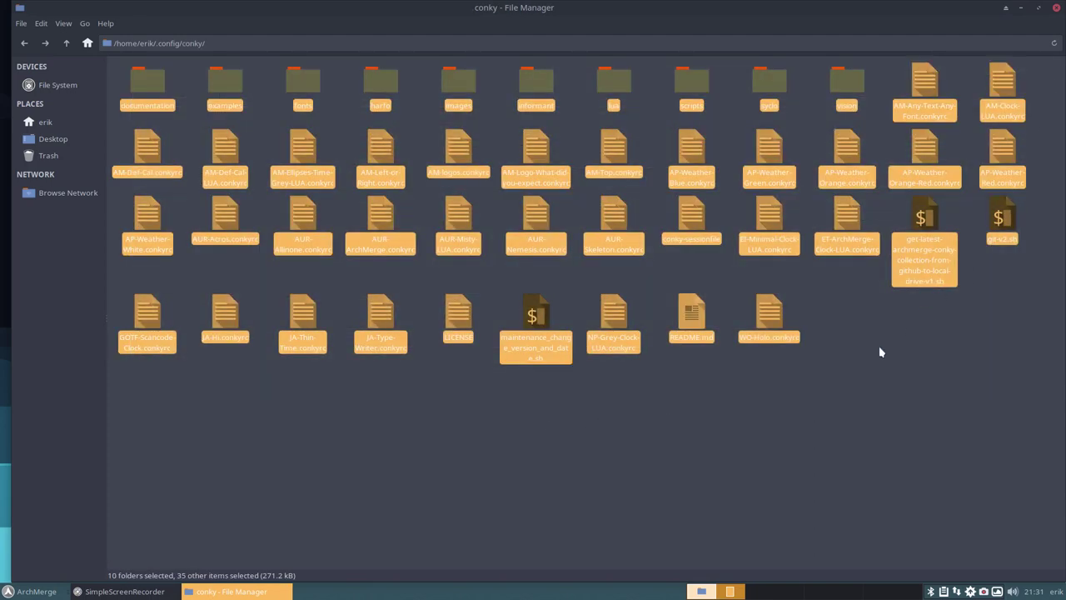
{"action": "left_click", "coordinate": [565, 411]}
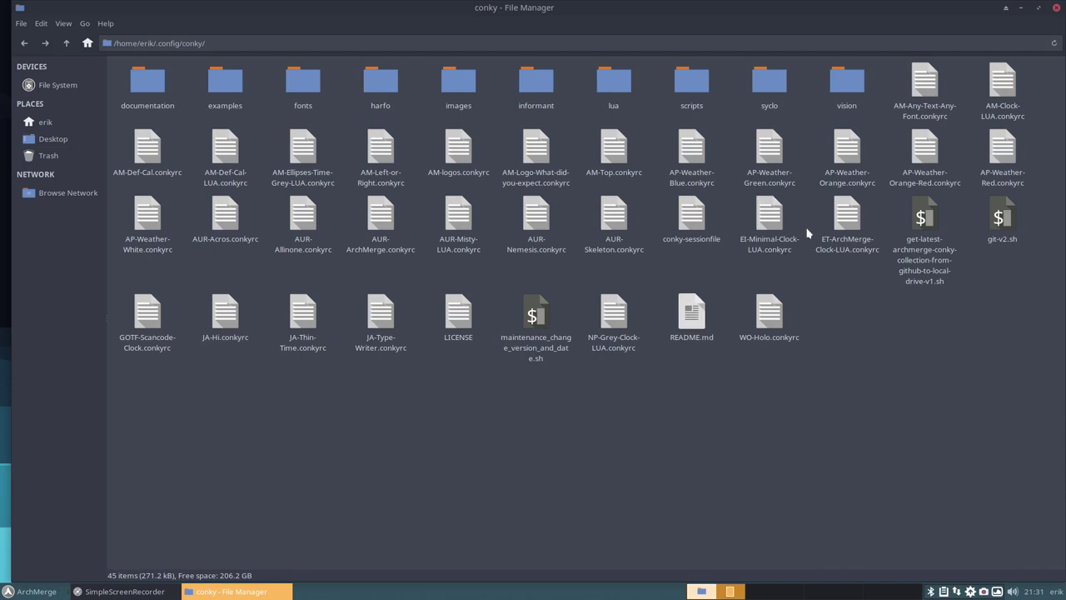
Step: Examine the font links, Paskowy.ttf and Paskowy-copyright.txt in the conky fonts folder, and return to the conky folder
{"action": "double_click", "coordinate": [303, 81]}
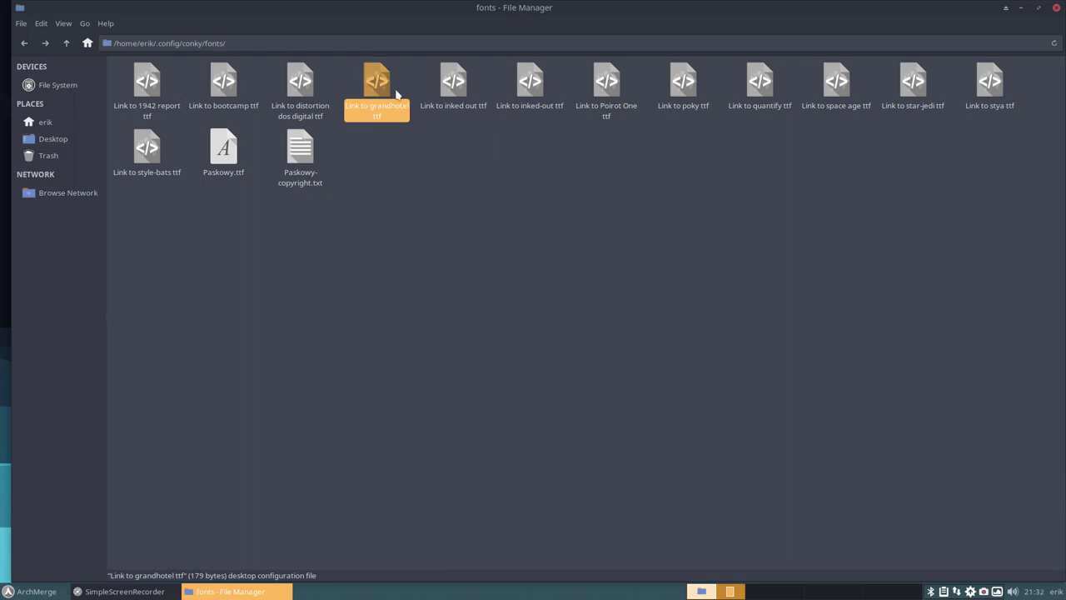
{"action": "left_click", "coordinate": [67, 43]}
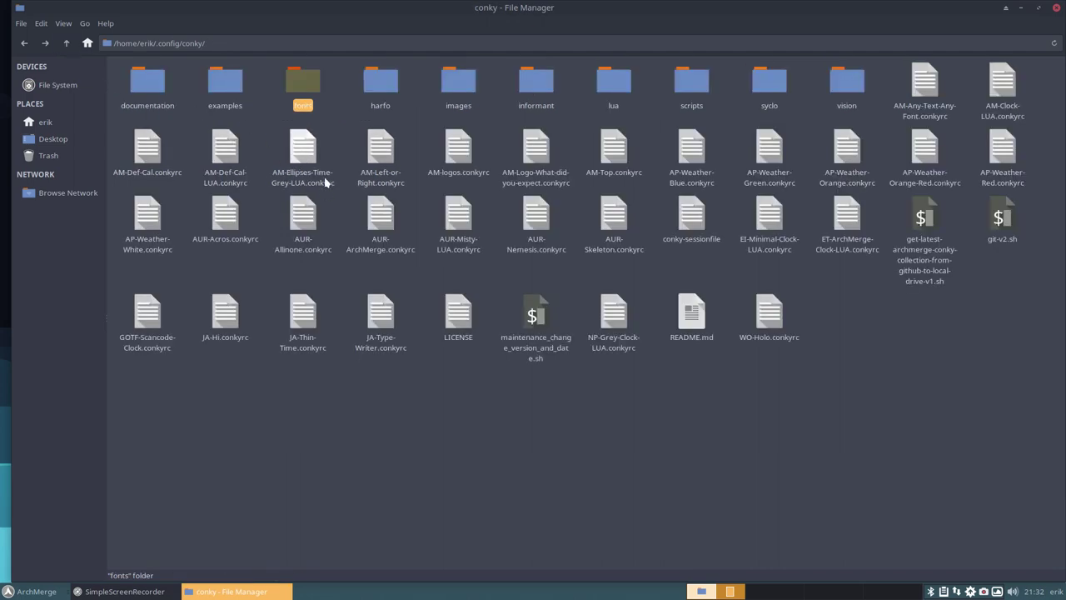
{"action": "double_click", "coordinate": [303, 87]}
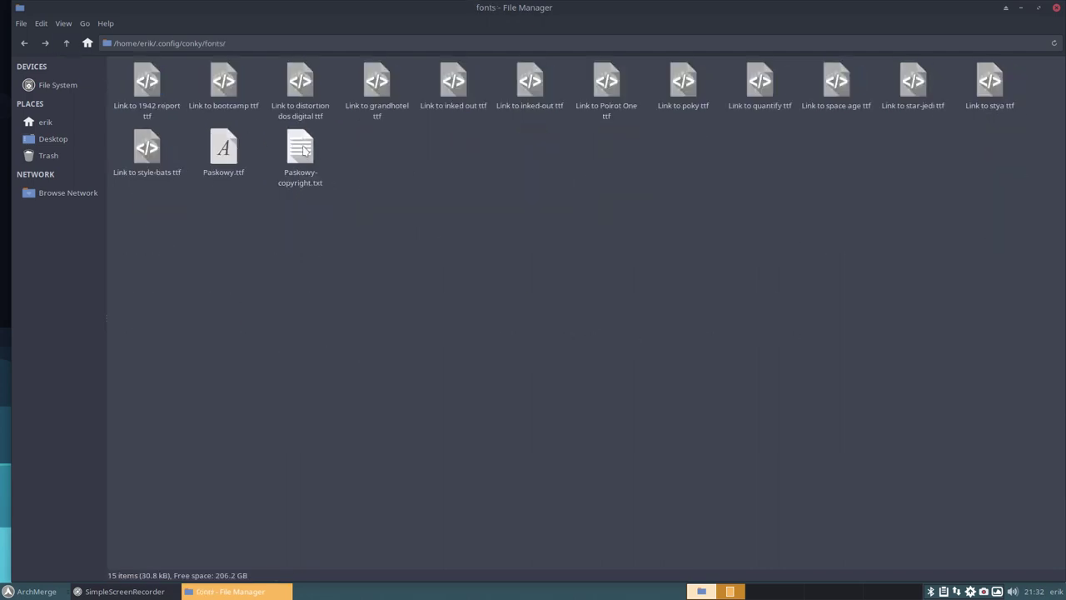
{"action": "left_click", "coordinate": [224, 158]}
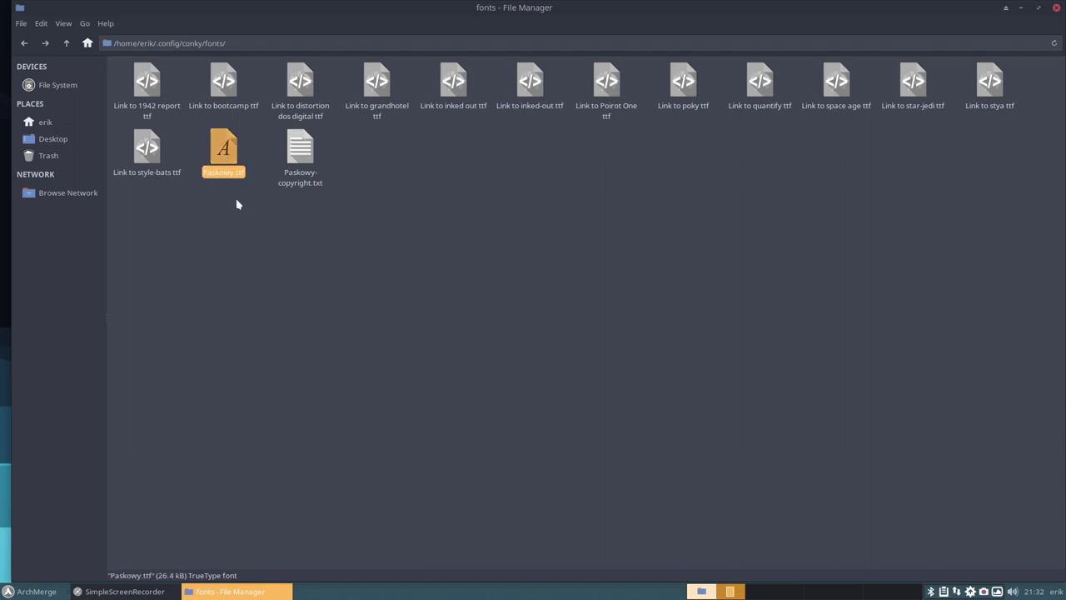
{"action": "left_click", "coordinate": [293, 163]}
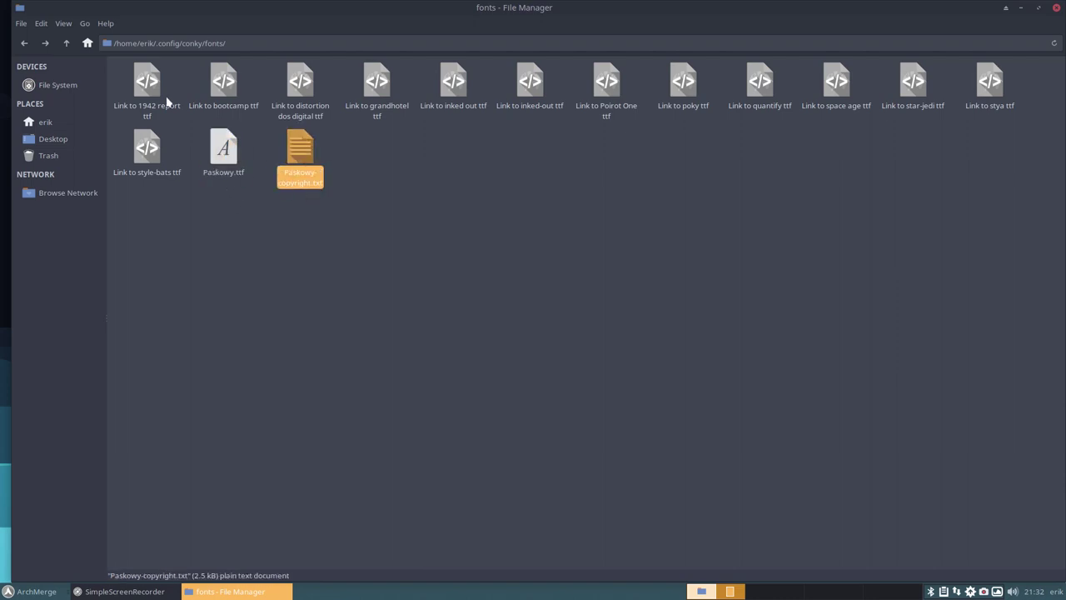
{"action": "left_click", "coordinate": [66, 43]}
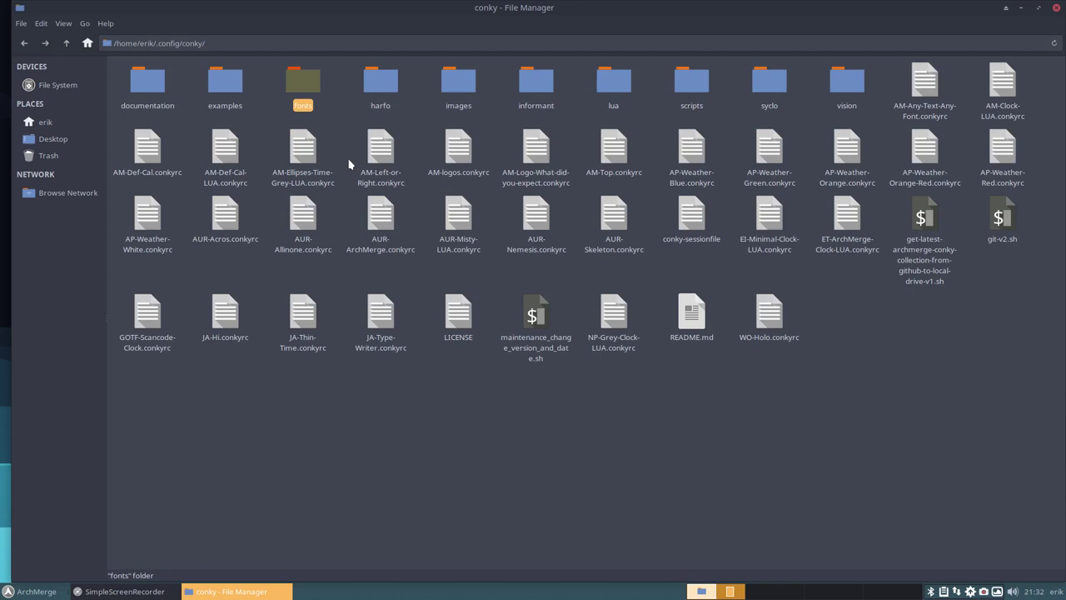
Step: Open archmerged-text.svg from the conky images folder in Inkscape
{"action": "double_click", "coordinate": [446, 105]}
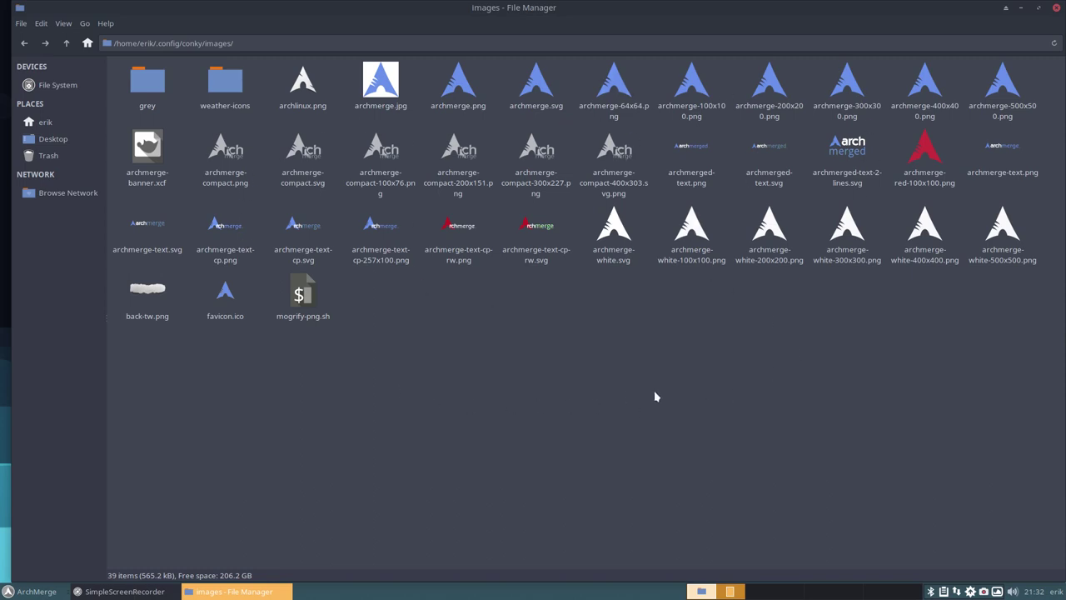
{"action": "left_click", "coordinate": [625, 197]}
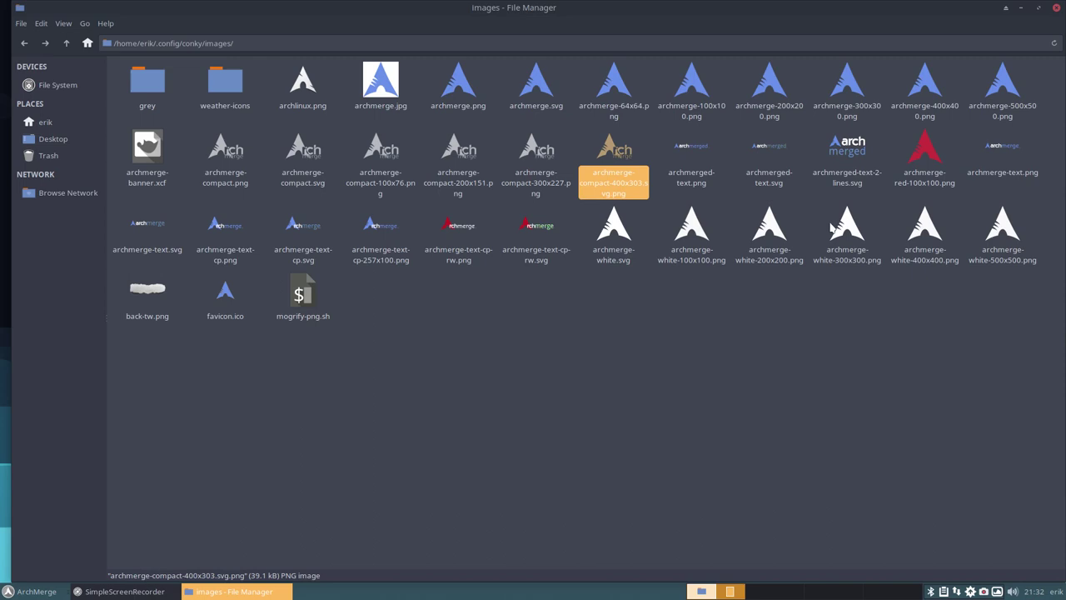
{"action": "left_click", "coordinate": [779, 181]}
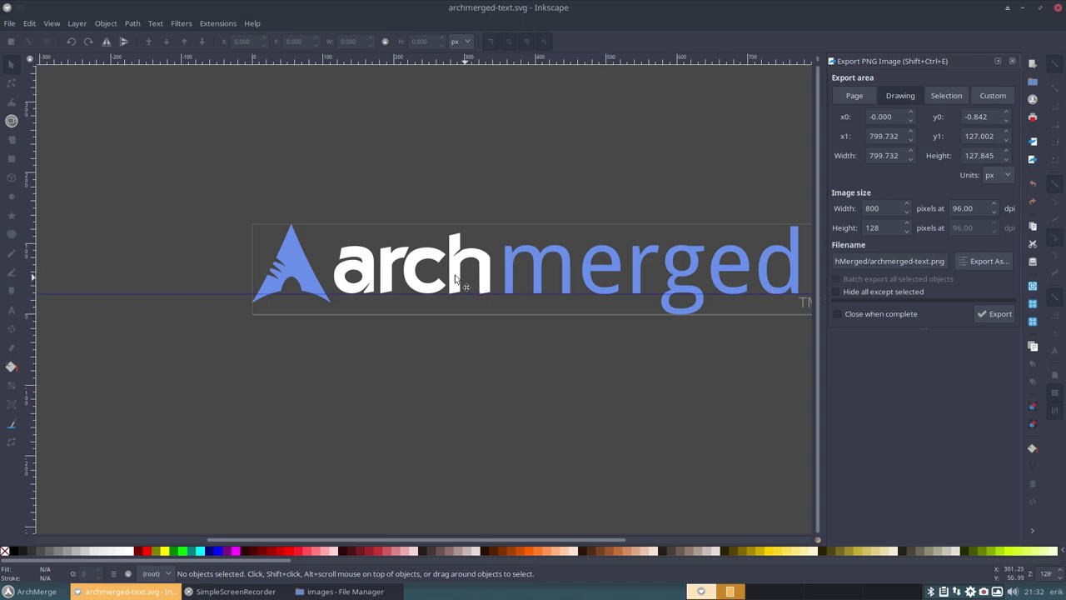
Step: Move the word "arch" to about X 24, Y 146 px and the triangular logo beneath it to about X 111, Y 50 px
{"action": "left_click", "coordinate": [469, 256]}
{"action": "left_click_drag", "start_coordinate": [469, 256], "coordinate": [402, 173]}
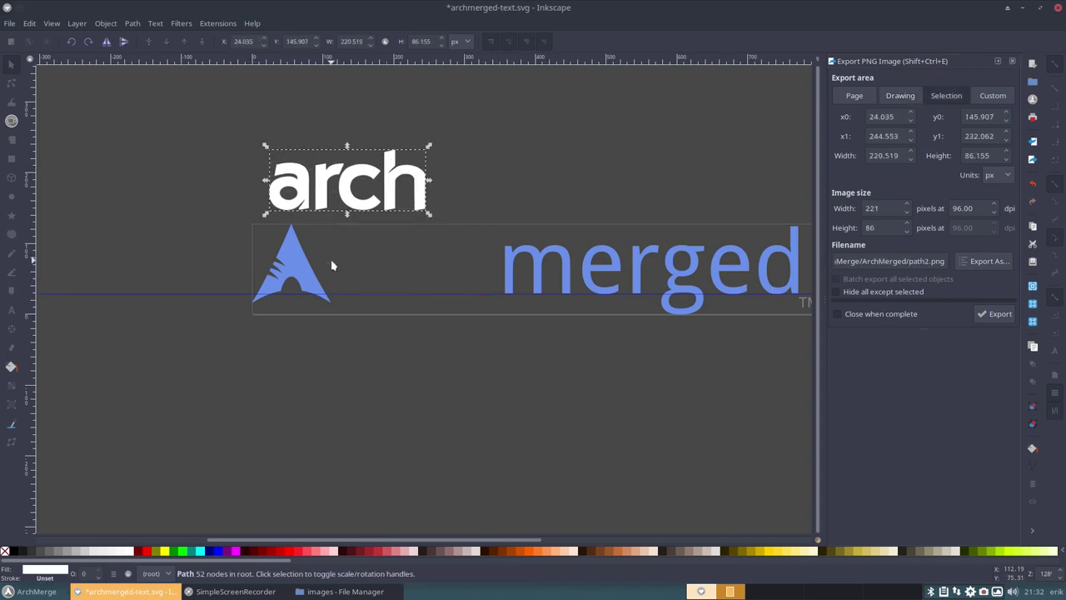
{"action": "left_click_drag", "start_coordinate": [313, 286], "coordinate": [389, 261]}
Step: Try red fills from the palette on the triangular logo and settle on a bright red
{"action": "left_click", "coordinate": [146, 550]}
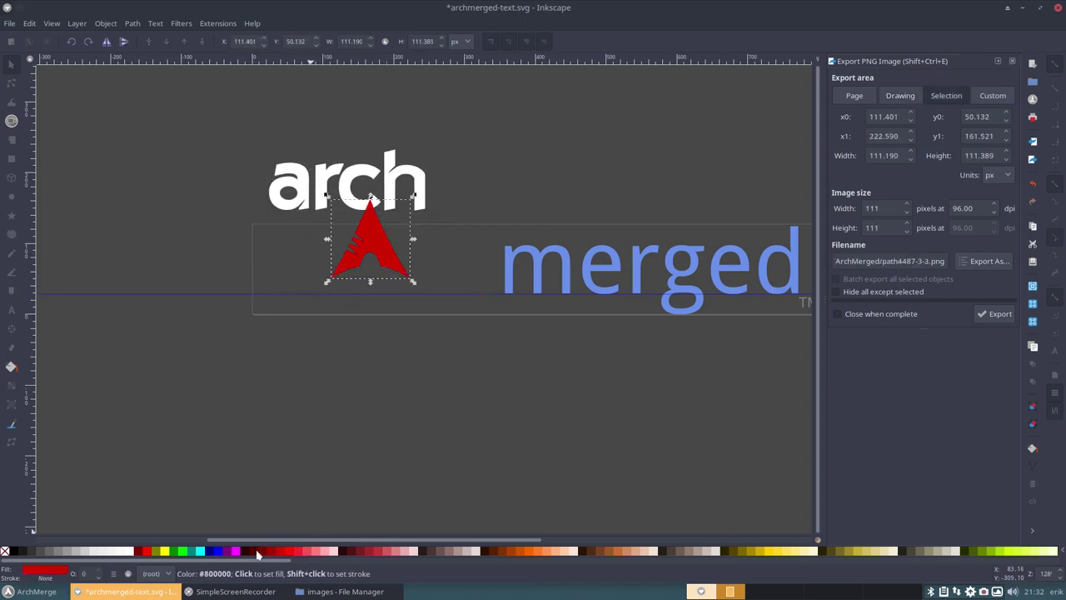
{"action": "left_click", "coordinate": [163, 552]}
{"action": "left_click", "coordinate": [300, 551]}
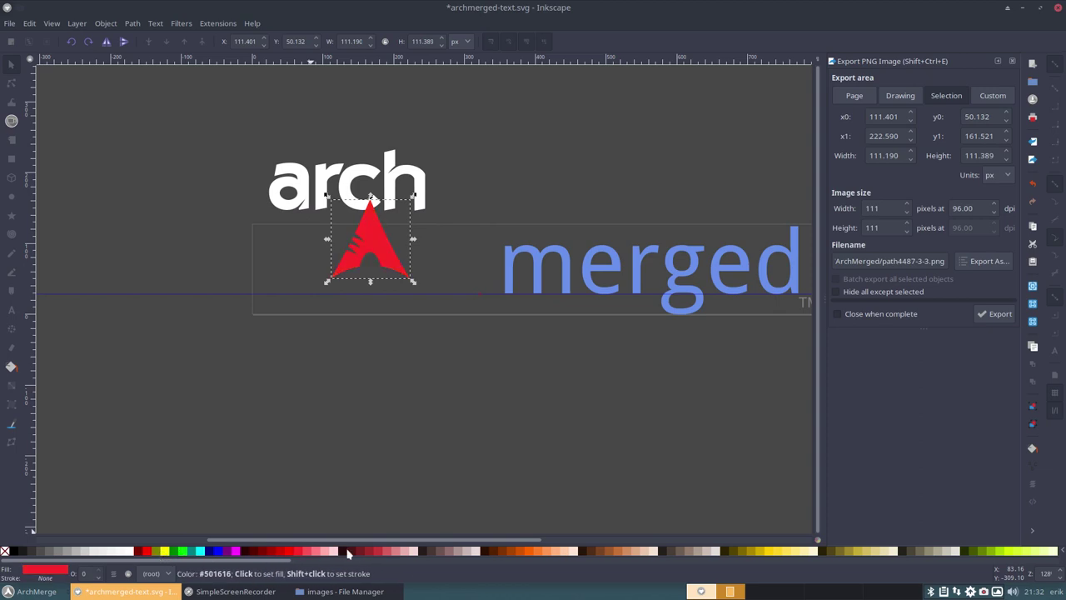
Step: Fill the word "merged" with a light orange from the palette
{"action": "scroll", "coordinate": [566, 473], "scroll_direction": "right", "scroll_amount": 2}
{"action": "left_click", "coordinate": [534, 282]}
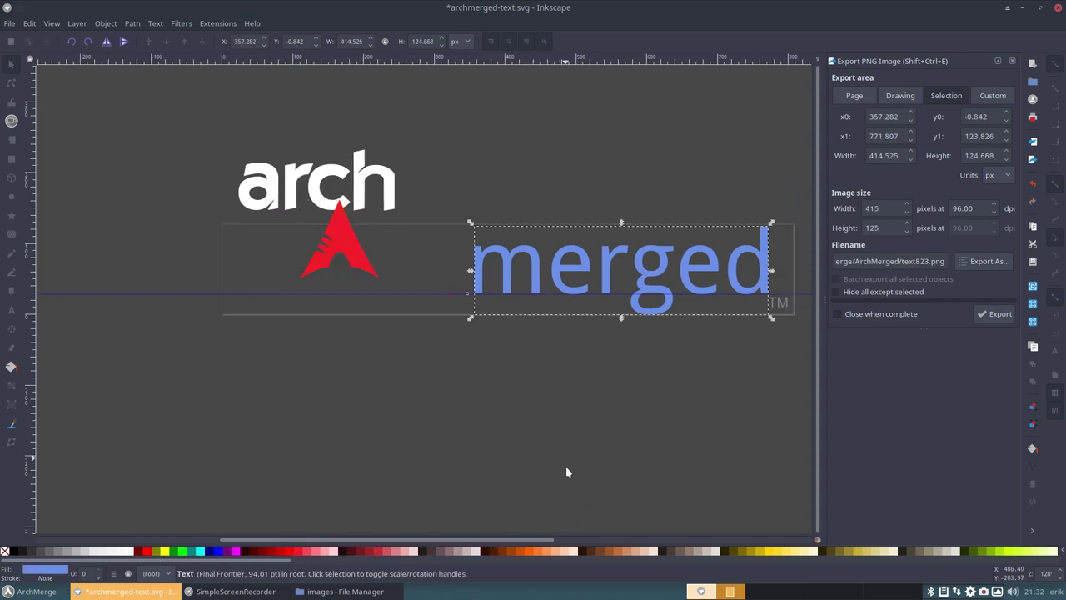
{"action": "left_click", "coordinate": [480, 551]}
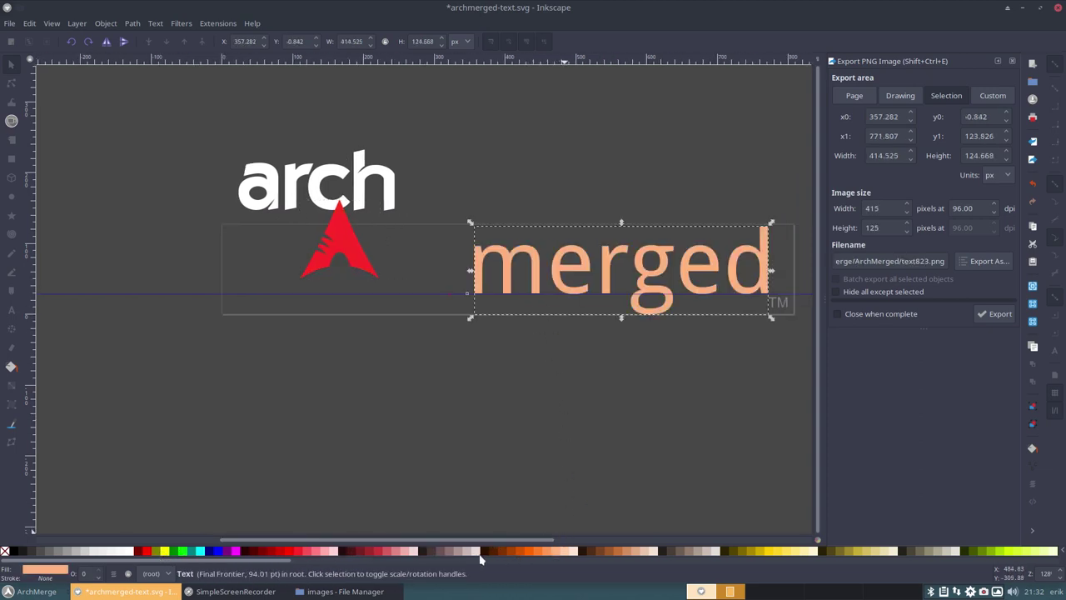
Step: Close archmerged-text.svg without saving the changes and return to the images folder in the file manager
{"action": "left_click", "coordinate": [1059, 7]}
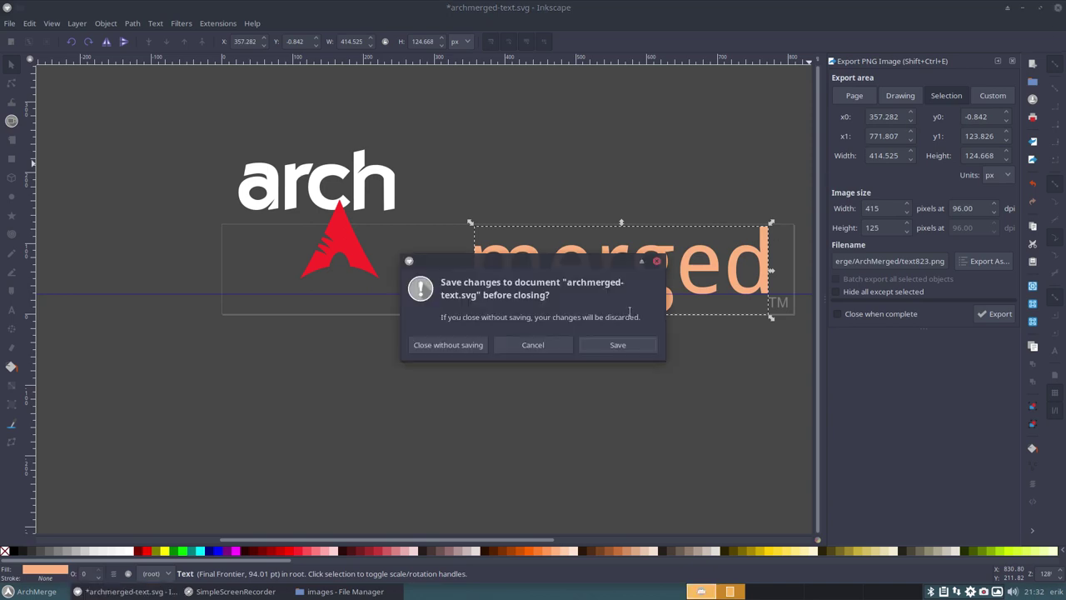
{"action": "left_click", "coordinate": [449, 345]}
{"action": "left_click", "coordinate": [760, 292]}
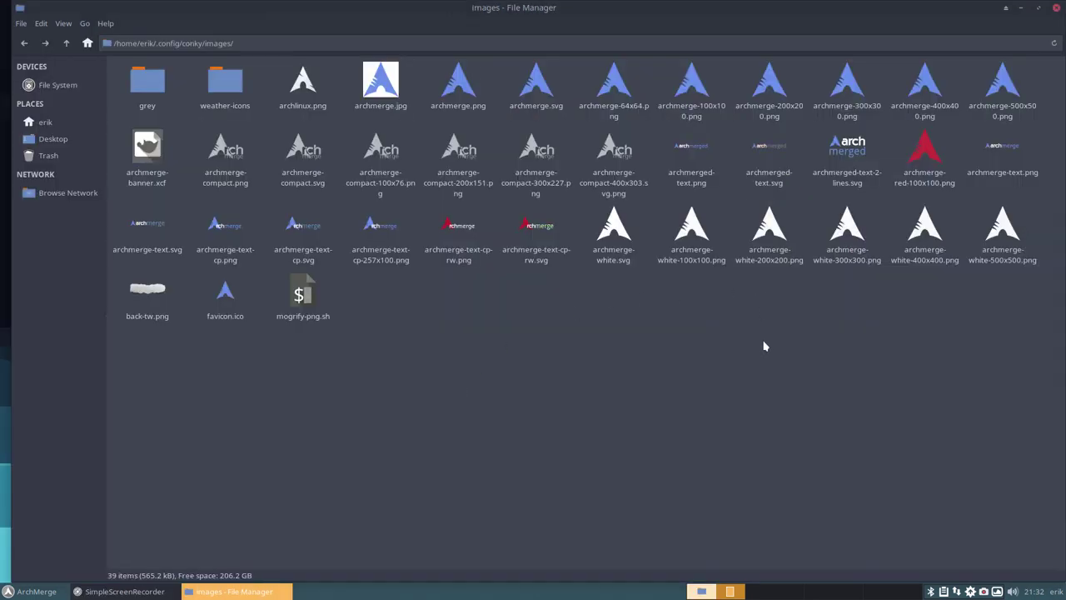
Step: Open AUR-ArchMerge.conkyrc from the conky folder in a maximized Sublime Text window and locate the color6 line under Colours
{"action": "left_click", "coordinate": [65, 43]}
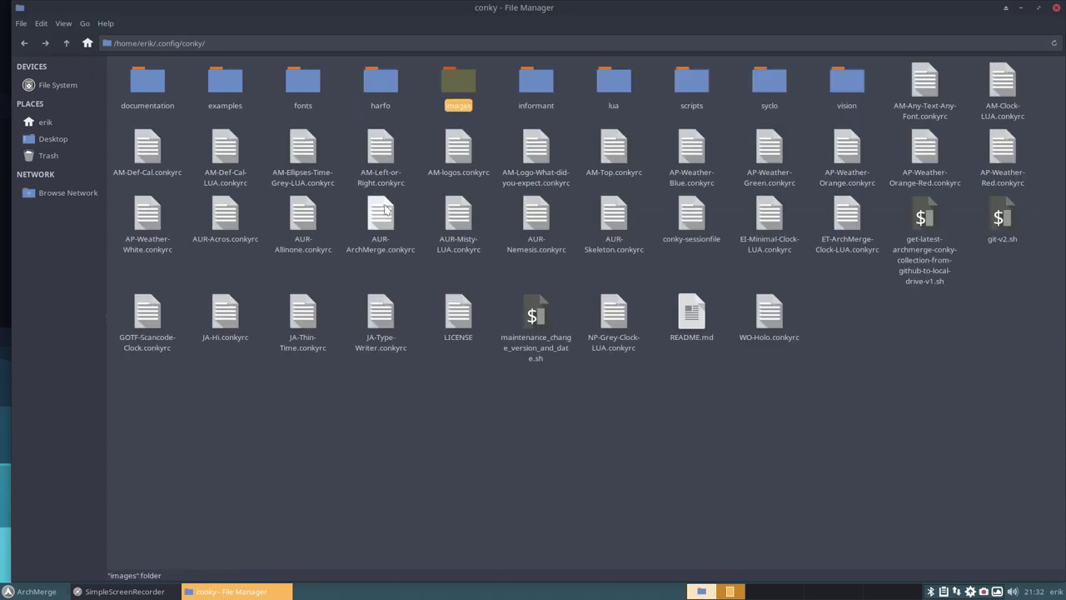
{"action": "double_click", "coordinate": [376, 250]}
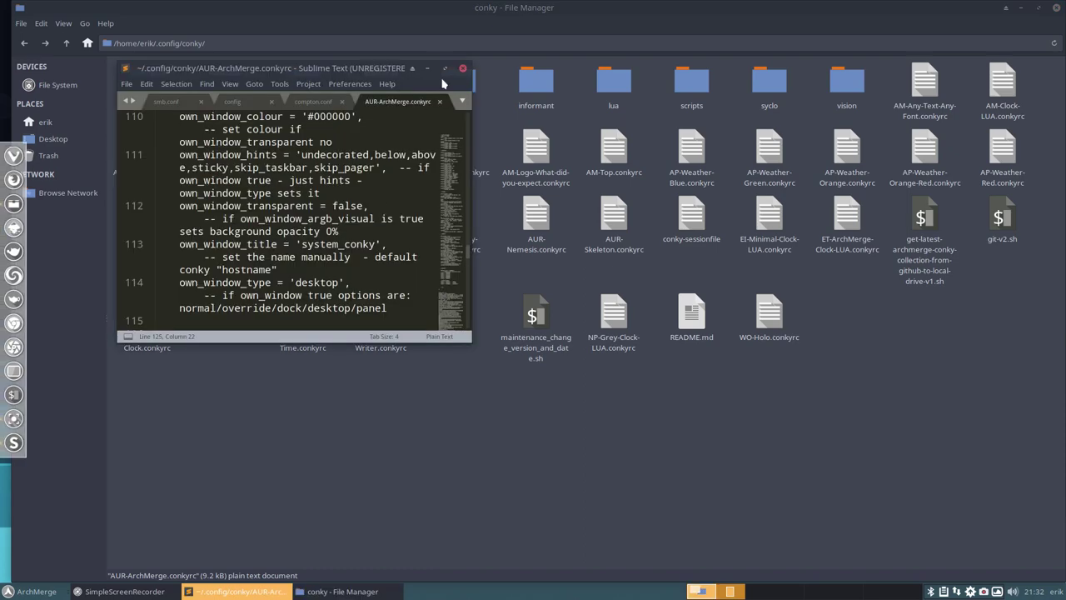
{"action": "left_click", "coordinate": [445, 68]}
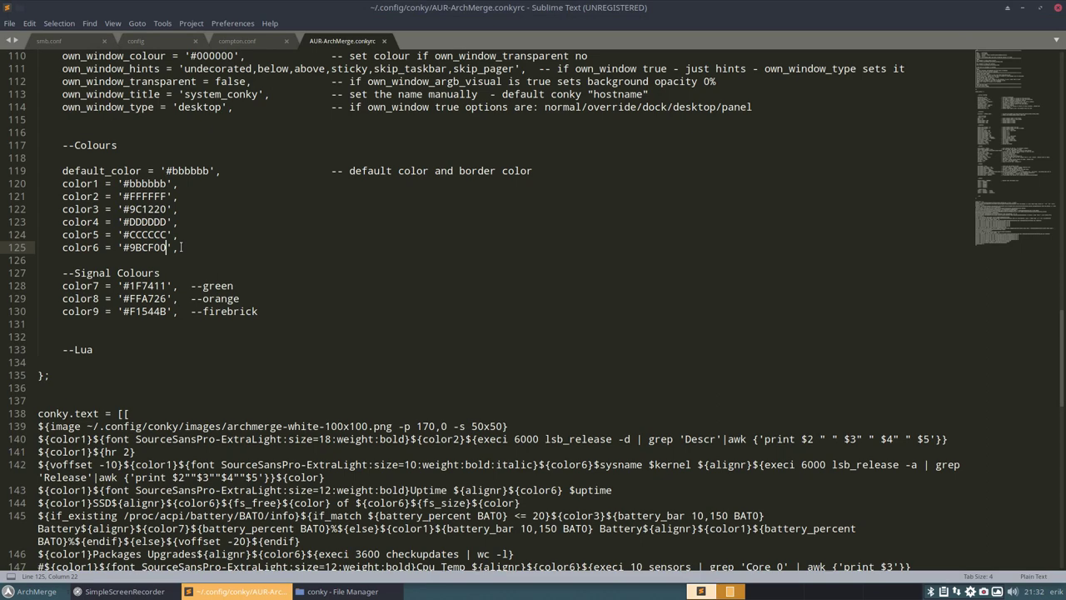
{"action": "left_click_drag", "start_coordinate": [180, 246], "coordinate": [6, 243]}
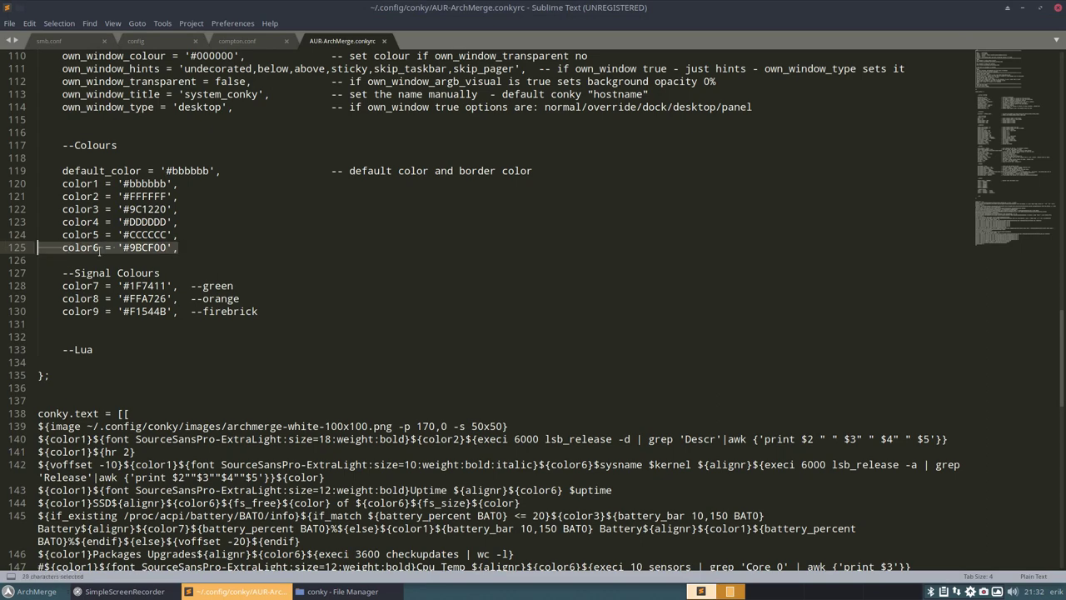
{"action": "left_click", "coordinate": [136, 247]}
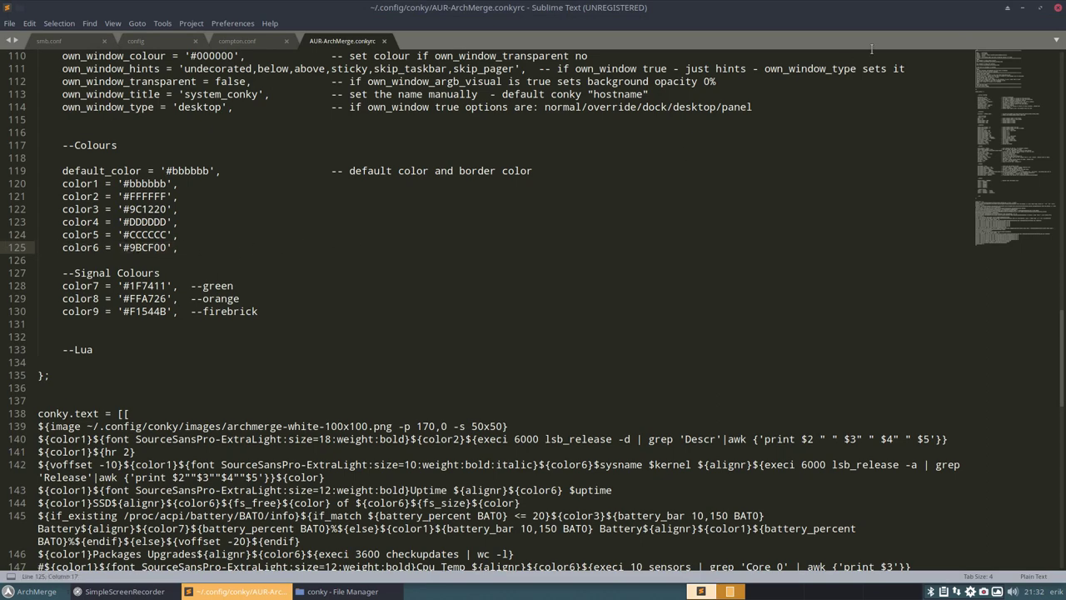
Step: Restore the editor to a small window, minimize the file manager and place the editor clear of the conky and the wallpaper character
{"action": "left_click_drag", "start_coordinate": [963, 10], "coordinate": [937, 183]}
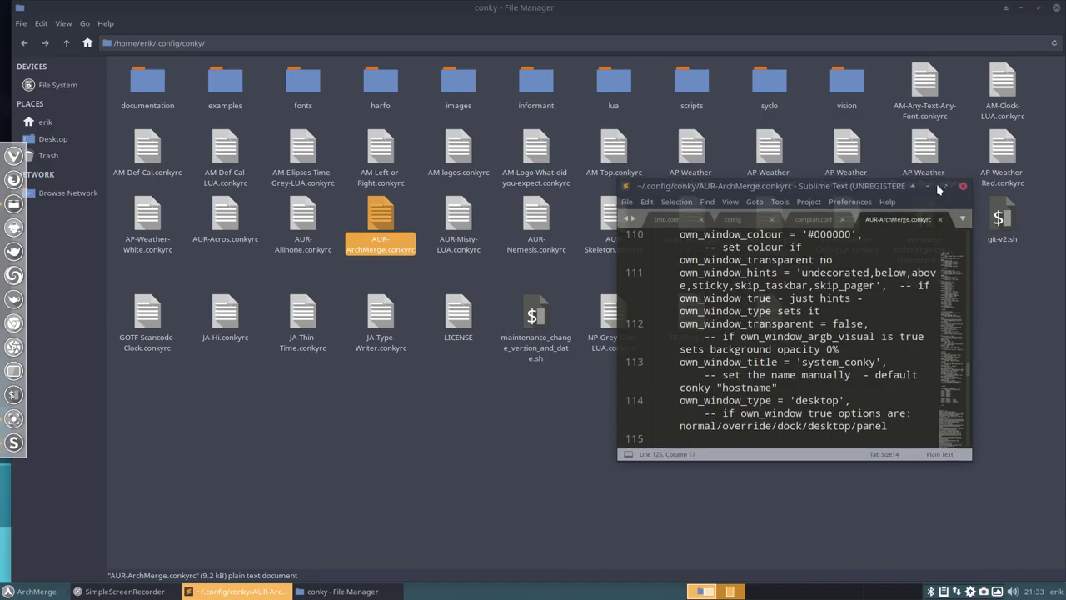
{"action": "left_click", "coordinate": [1021, 13]}
{"action": "left_click_drag", "start_coordinate": [805, 185], "coordinate": [376, 39]}
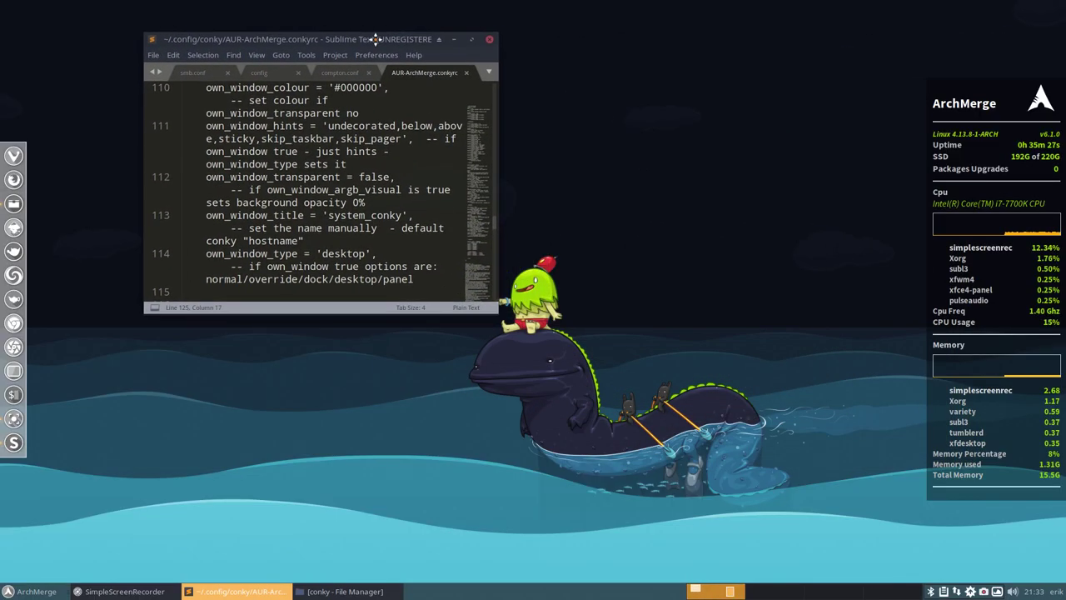
Step: Launch the Gpick color picker, place its window below the editor and activate swatch 6 for sampling
{"action": "left_click", "coordinate": [14, 373]}
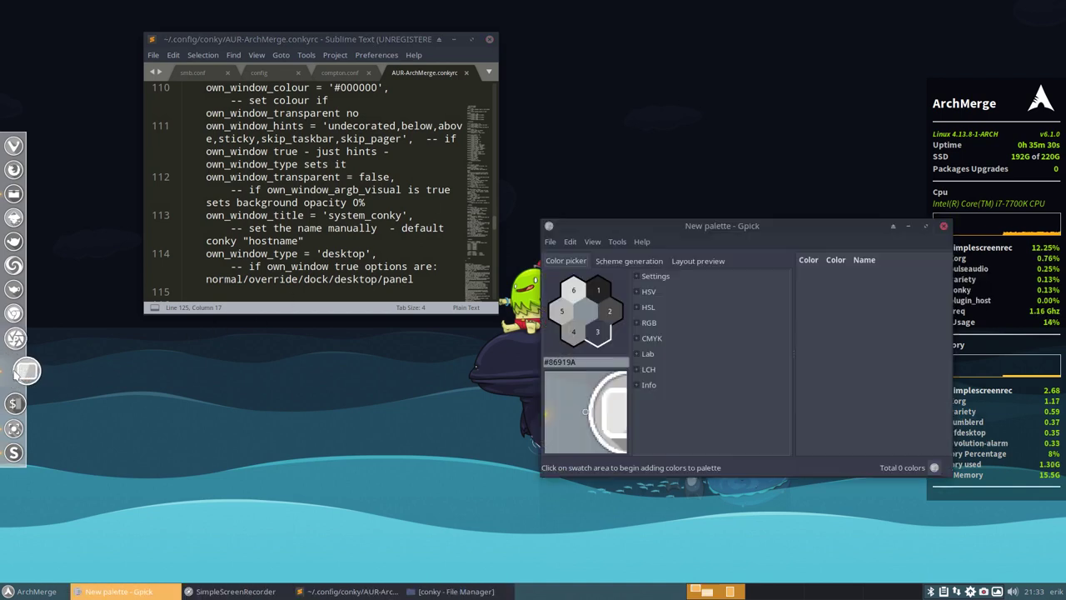
{"action": "left_click_drag", "start_coordinate": [602, 226], "coordinate": [397, 295]}
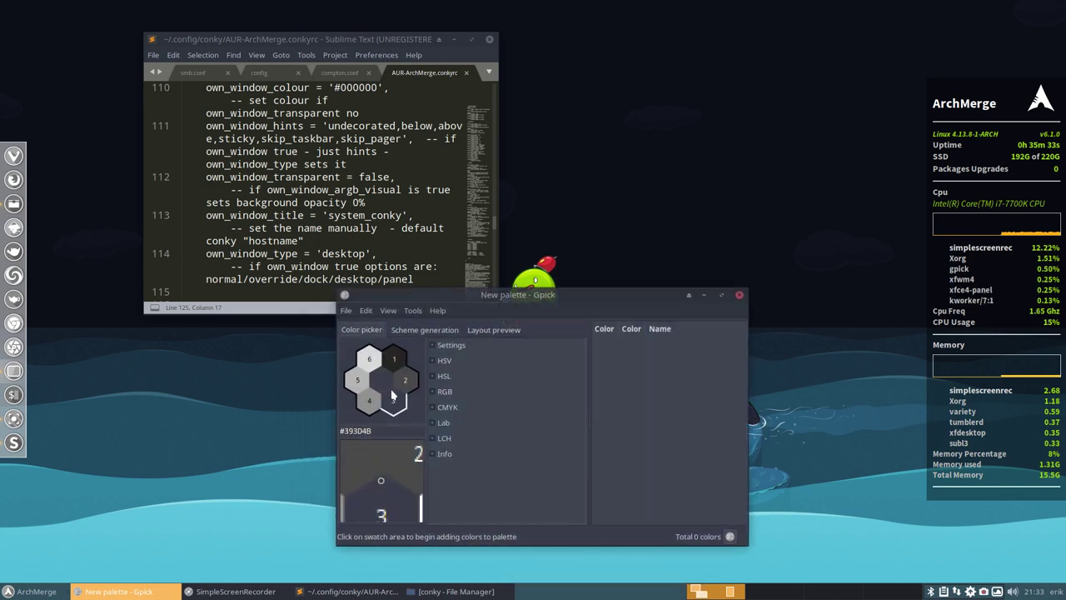
{"action": "left_click", "coordinate": [393, 398]}
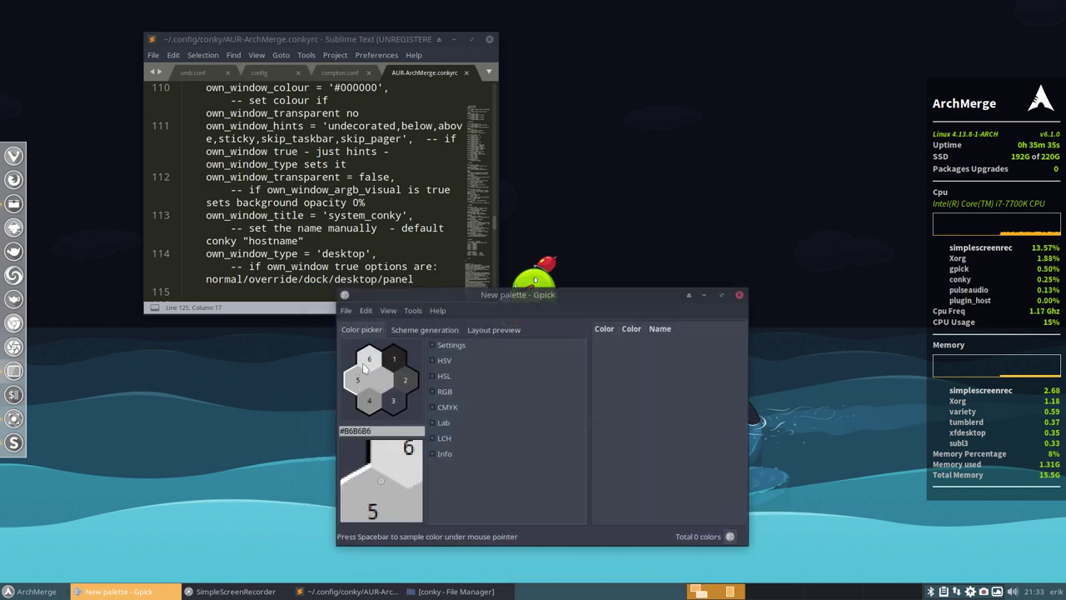
{"action": "key", "text": "space"}
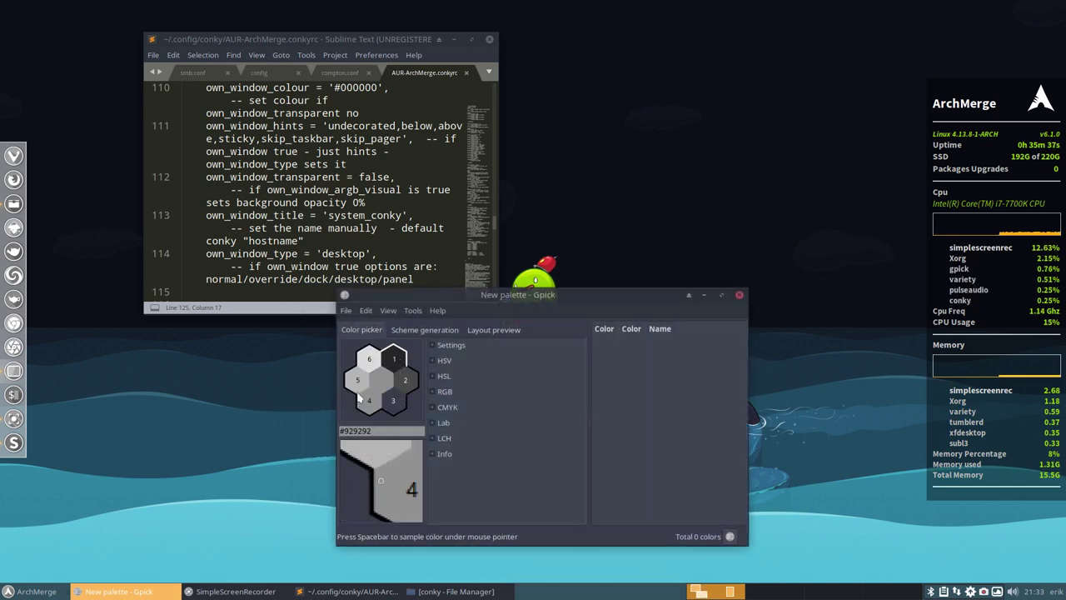
{"action": "left_click", "coordinate": [369, 359]}
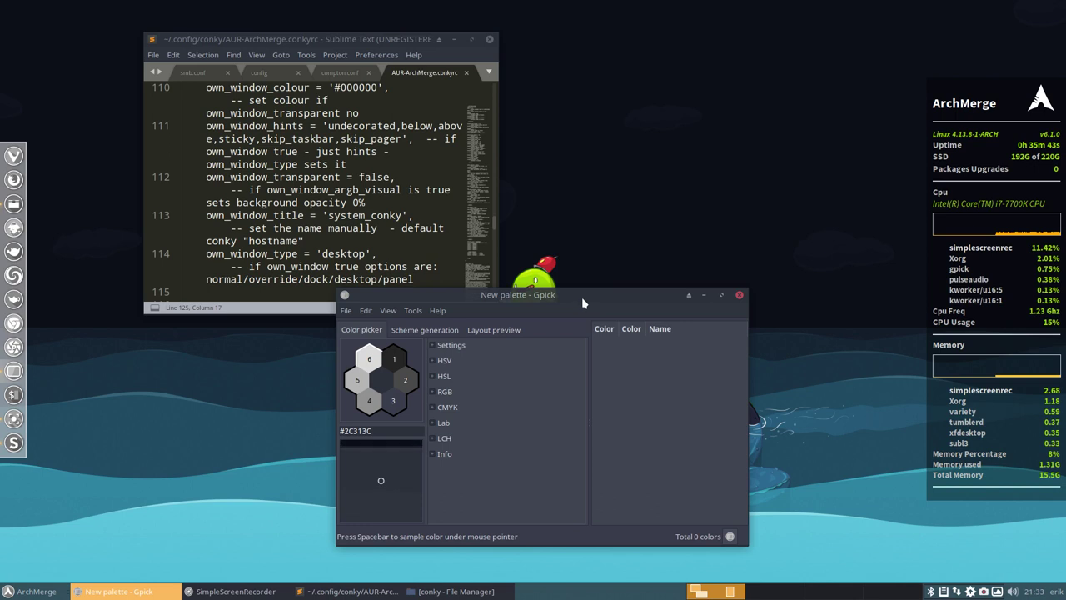
{"action": "left_click_drag", "start_coordinate": [581, 296], "coordinate": [349, 324]}
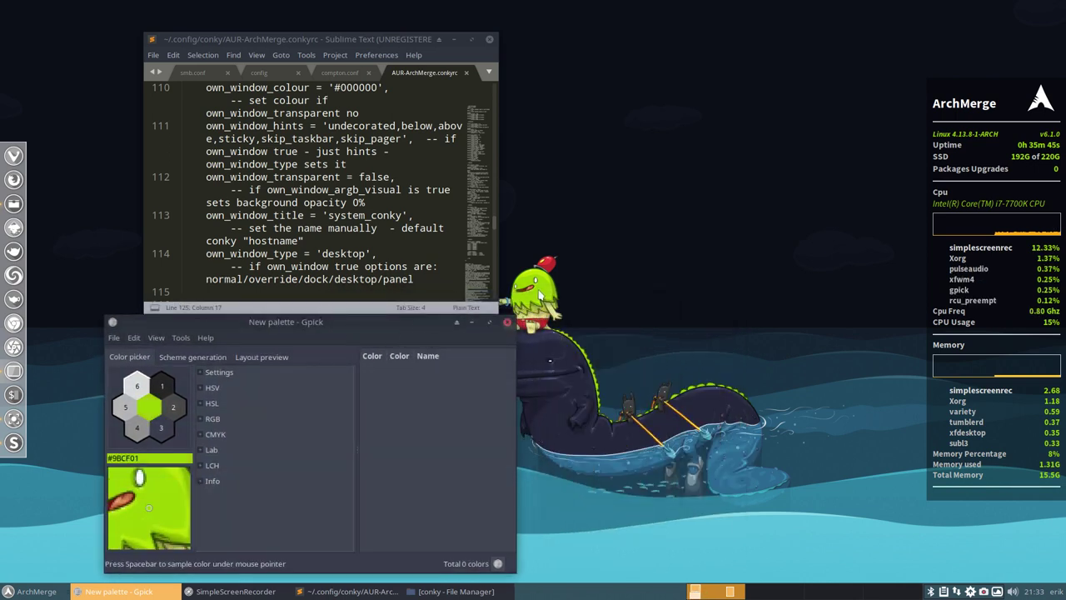
Step: Sample three greens from the wallpaper character's head into the palette and select the #9BCF01 entry
{"action": "key", "text": "space"}
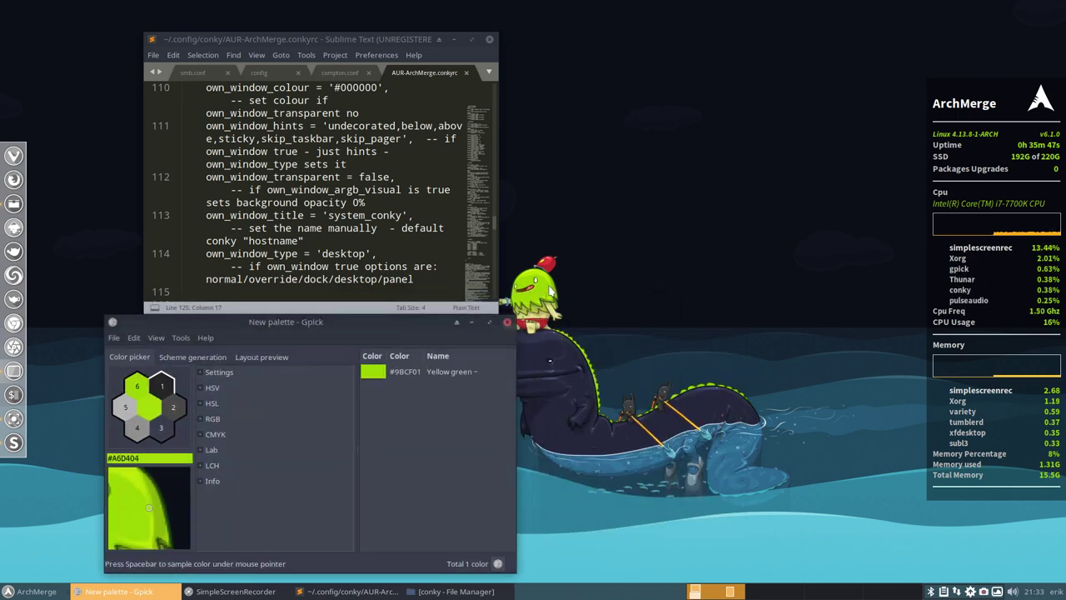
{"action": "key", "text": "space"}
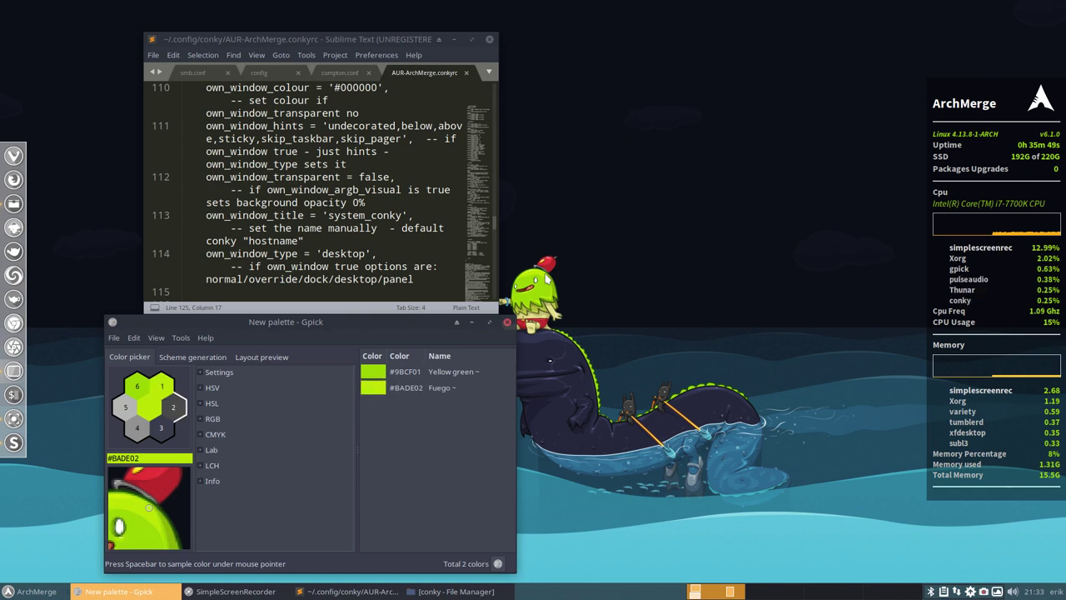
{"action": "key", "text": "space"}
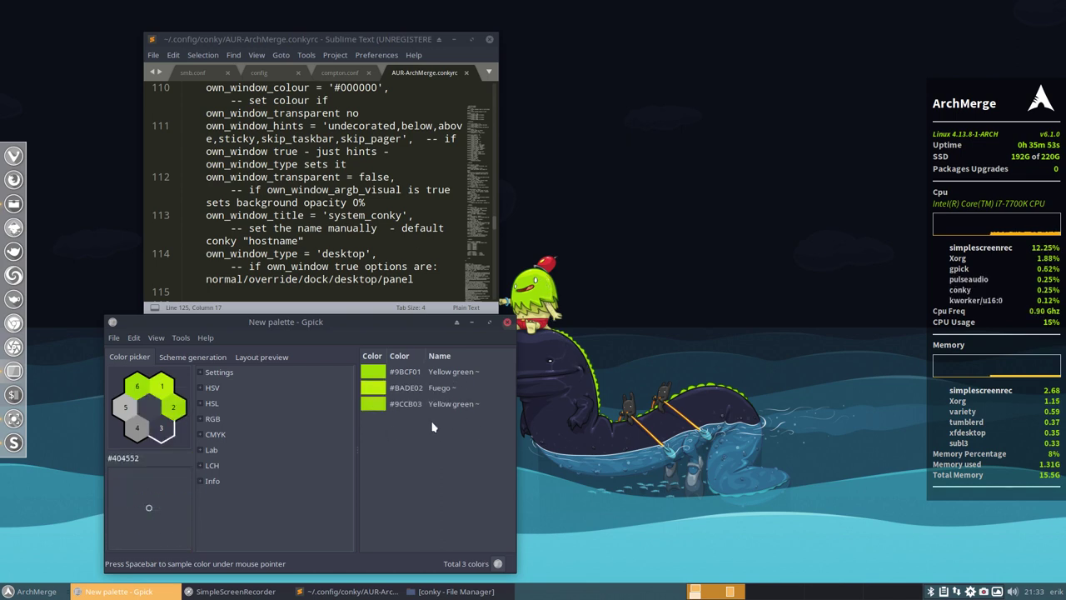
{"action": "left_click", "coordinate": [375, 372]}
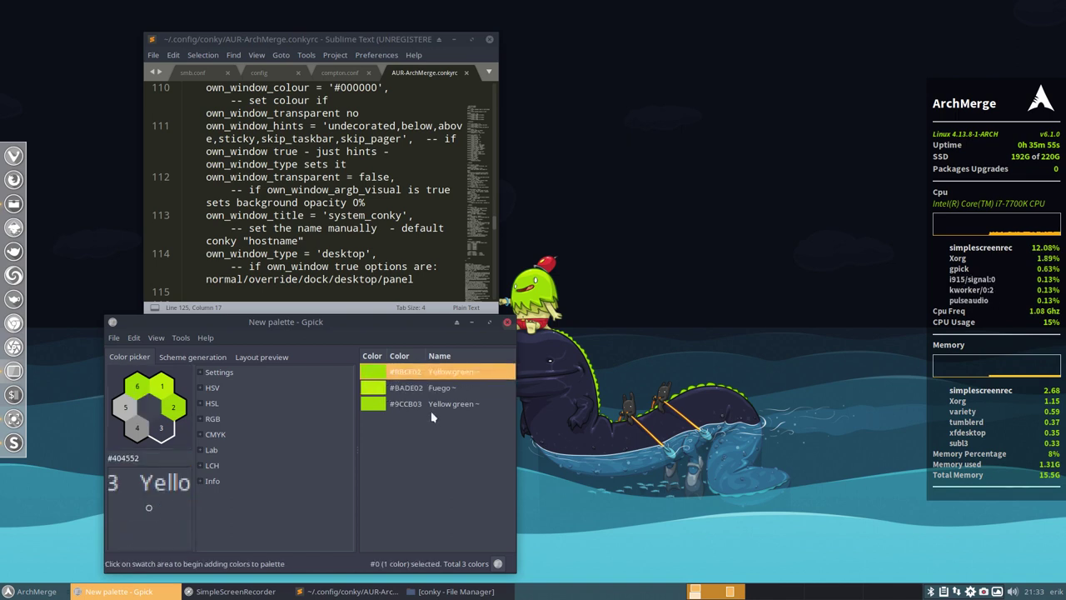
Step: Set color6 to '#9BCF01' in AUR-ArchMerge.conkyrc and save the file
{"action": "scroll", "coordinate": [349, 244], "scroll_direction": "down", "scroll_amount": 5}
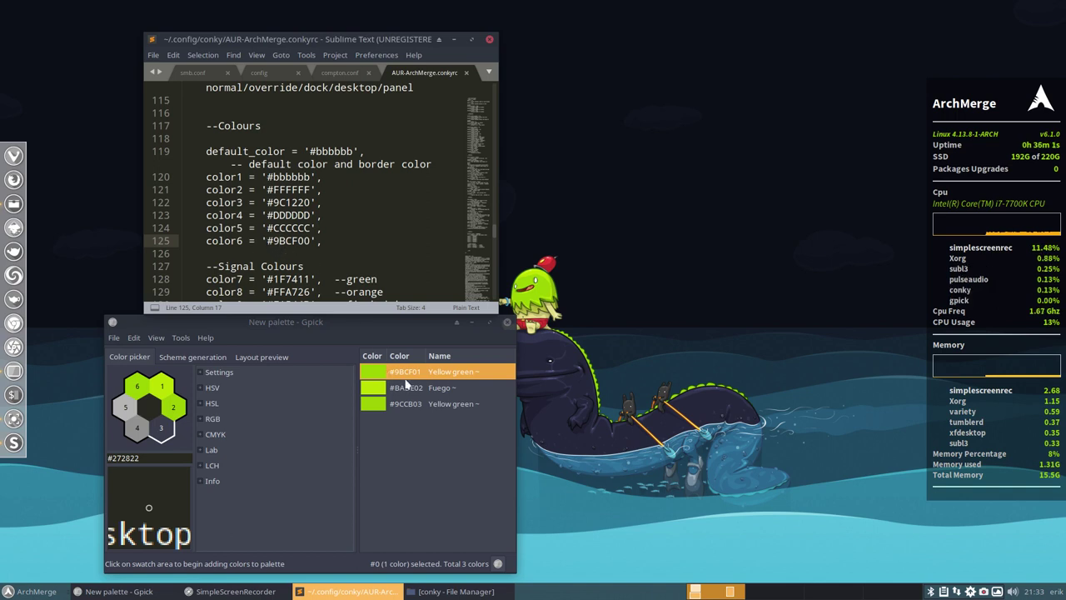
{"action": "left_click", "coordinate": [311, 241]}
{"action": "key", "text": "BackSpace"}
{"action": "type", "text": "1"}
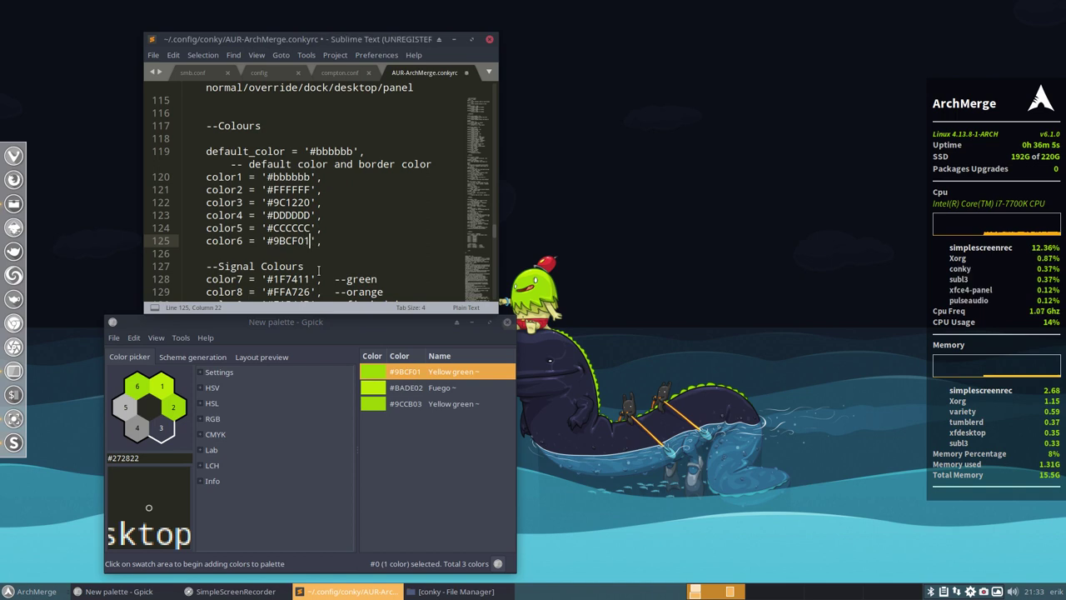
{"action": "key", "text": "ctrl+s"}
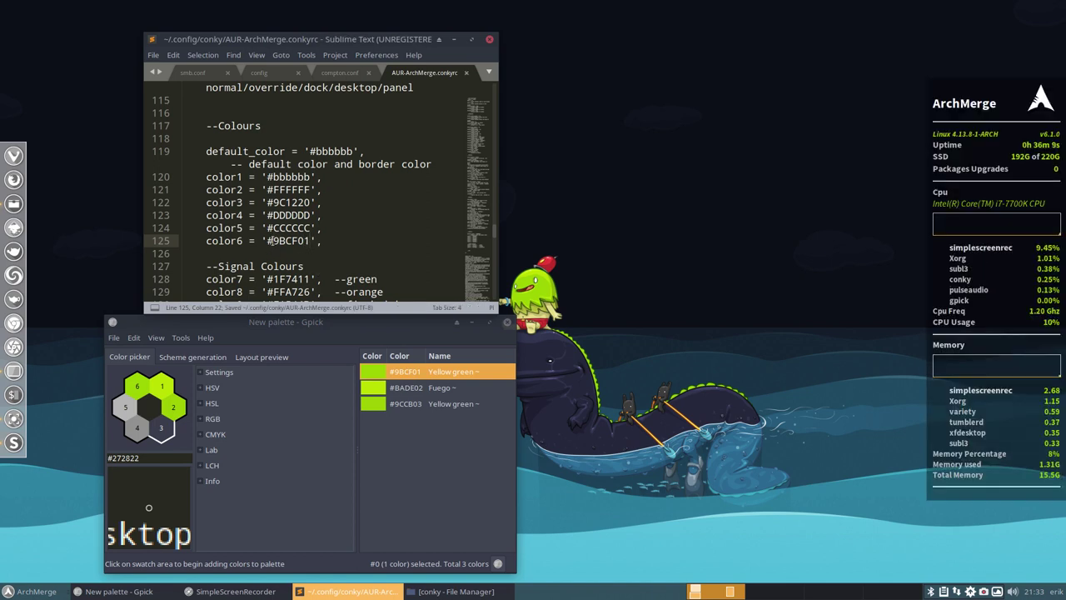
Step: Set color6 to '#FF0000' in the conky config and save the file to try red text
{"action": "left_click_drag", "start_coordinate": [274, 240], "coordinate": [309, 241]}
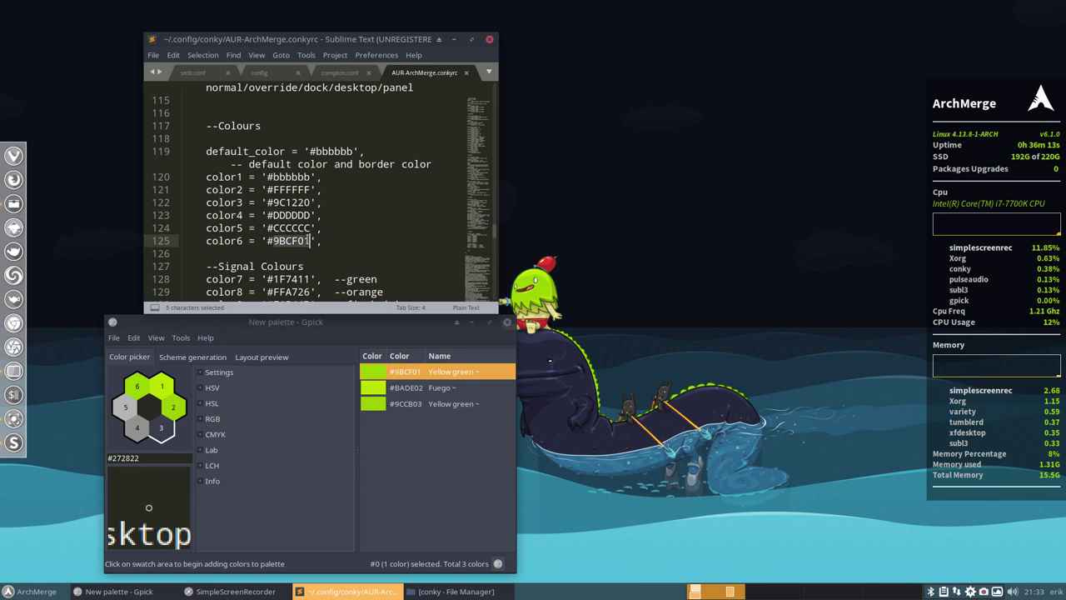
{"action": "type", "text": "FF00"}
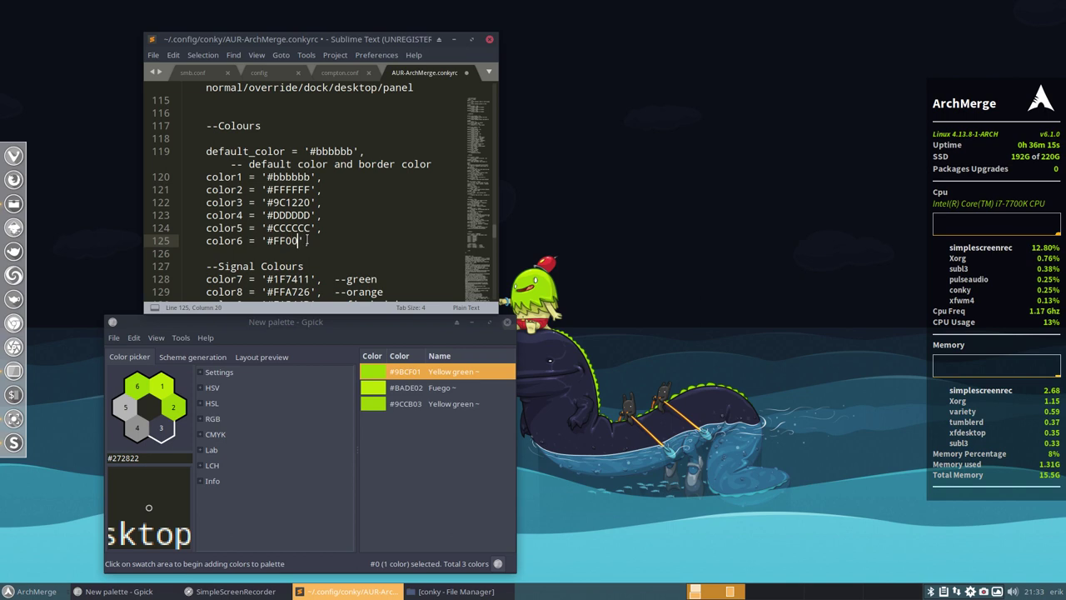
{"action": "type", "text": "00"}
{"action": "key", "text": "ctrl+s"}
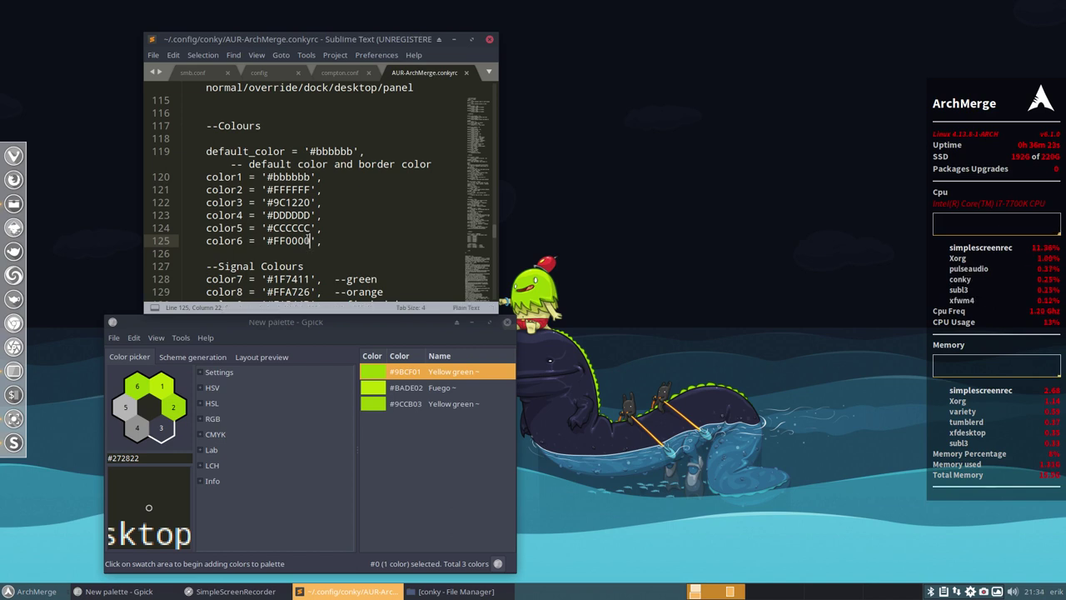
Step: Restore color6 to '#9BCF01' in the conky config and save the file
{"action": "double_click", "coordinate": [310, 240]}
{"action": "type", "text": "9BCF01"}
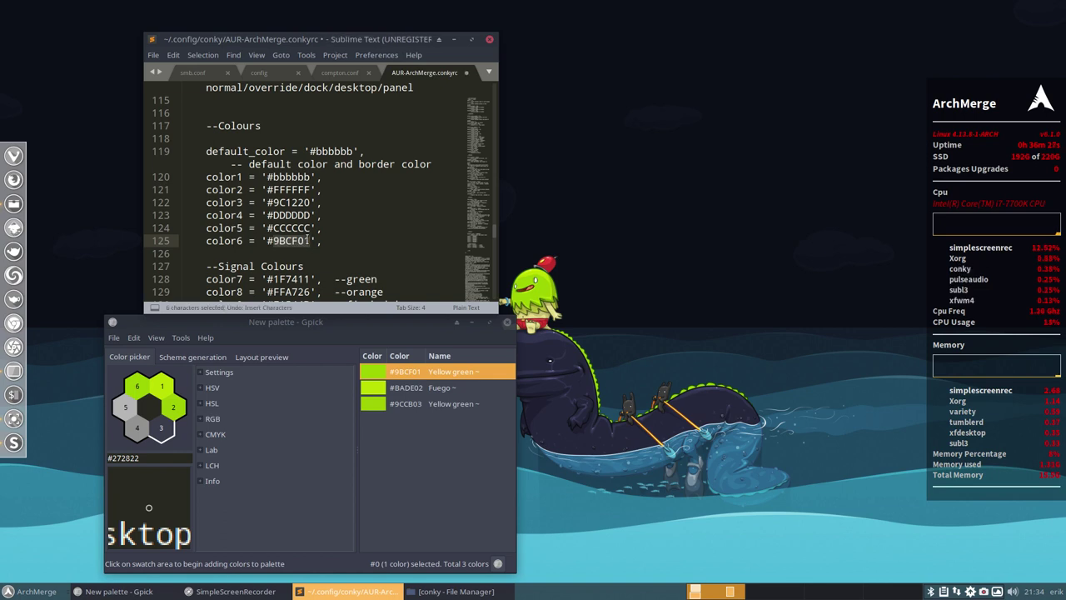
{"action": "key", "text": "ctrl+s"}
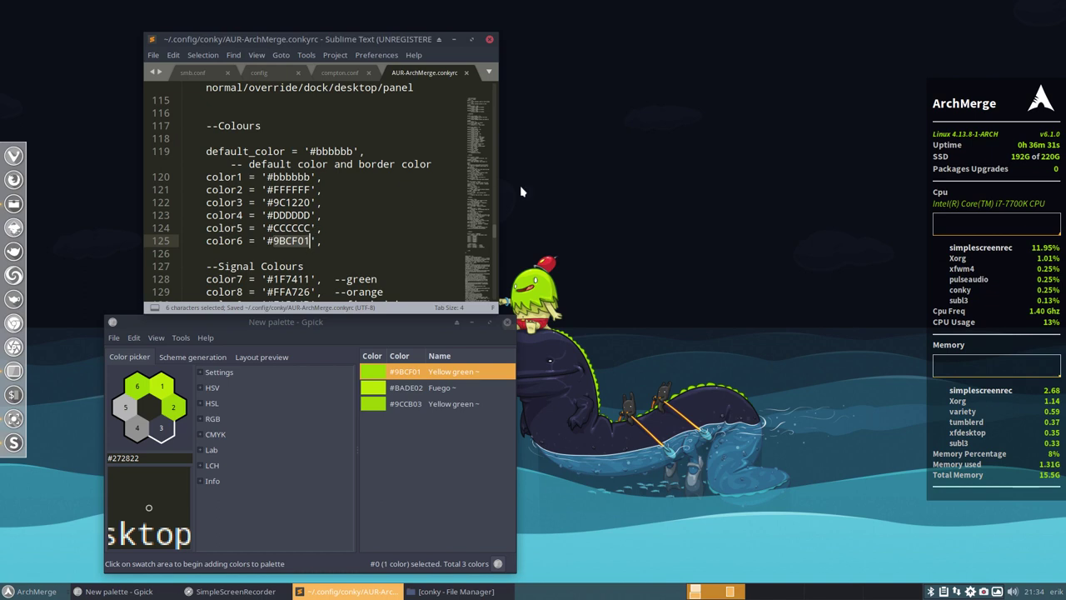
Step: Close the Gpick palette and the text editor to clear the desktop
{"action": "left_click", "coordinate": [509, 323]}
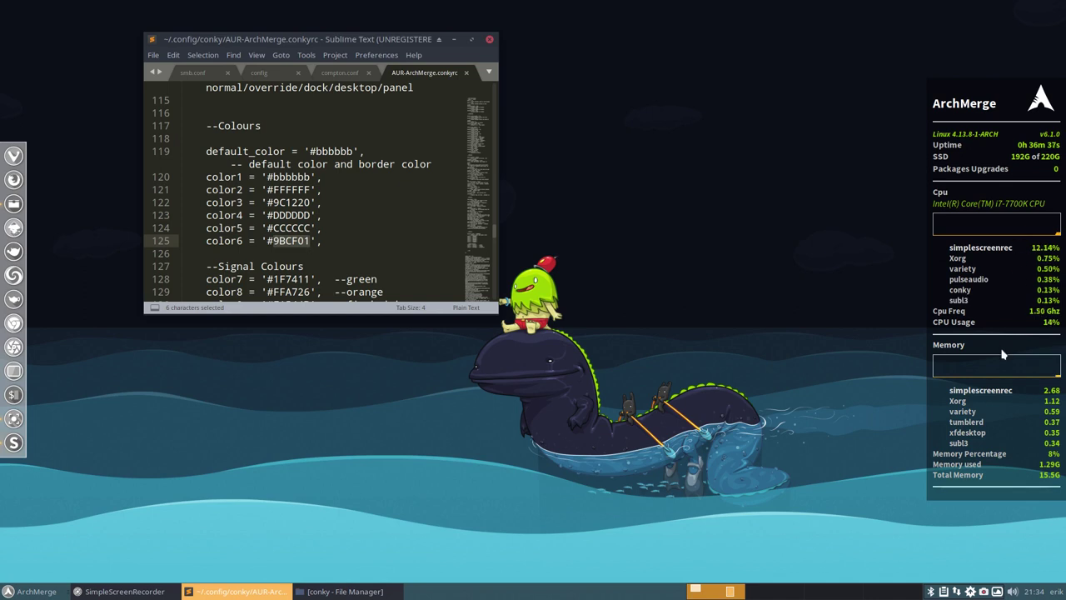
{"action": "left_click", "coordinate": [490, 39]}
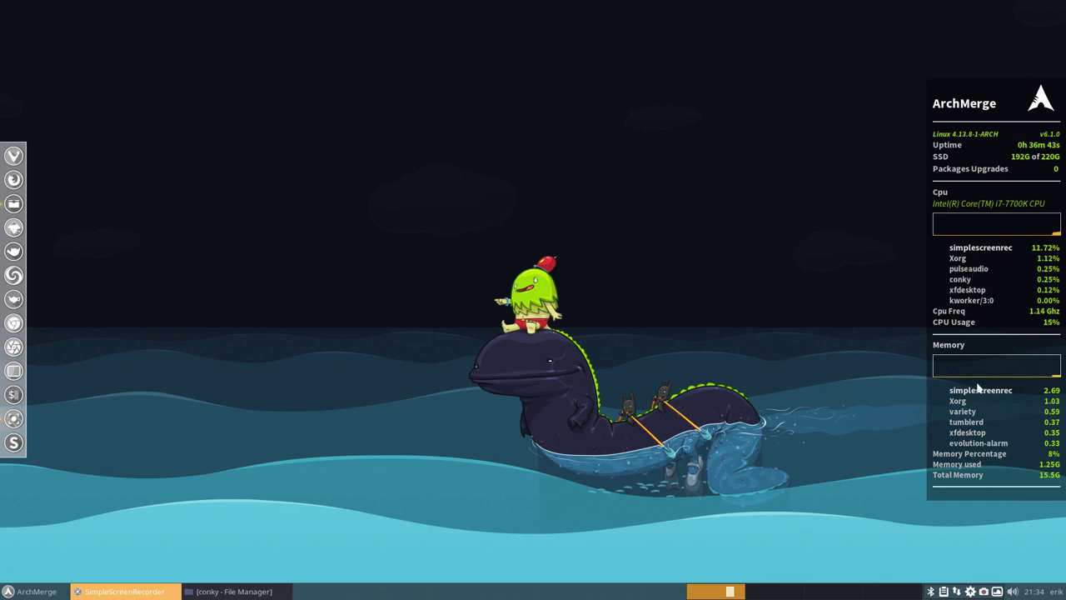
{"action": "left_click", "coordinate": [366, 396]}
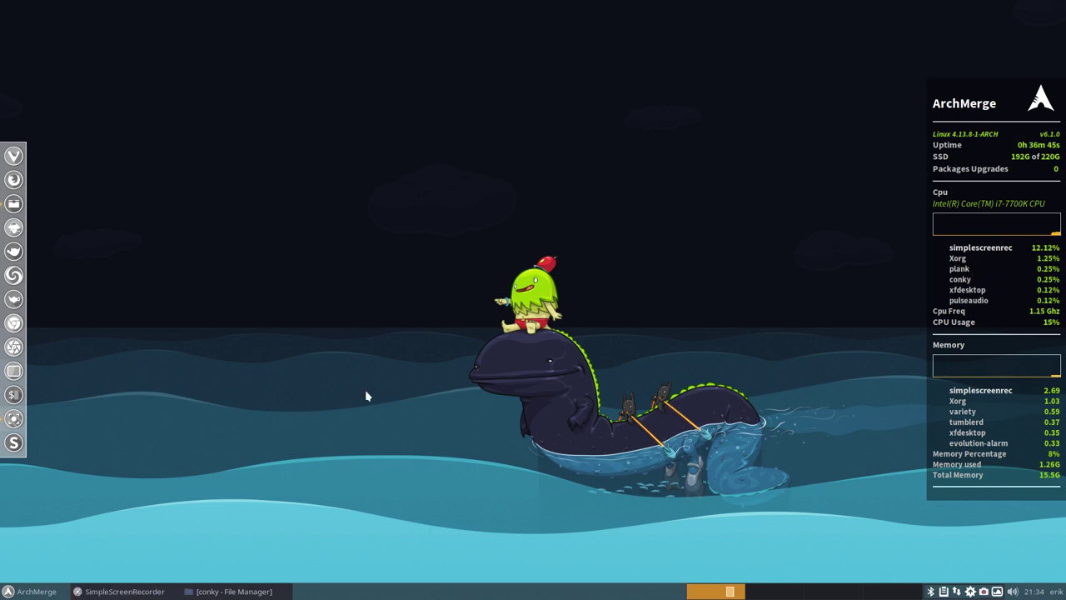